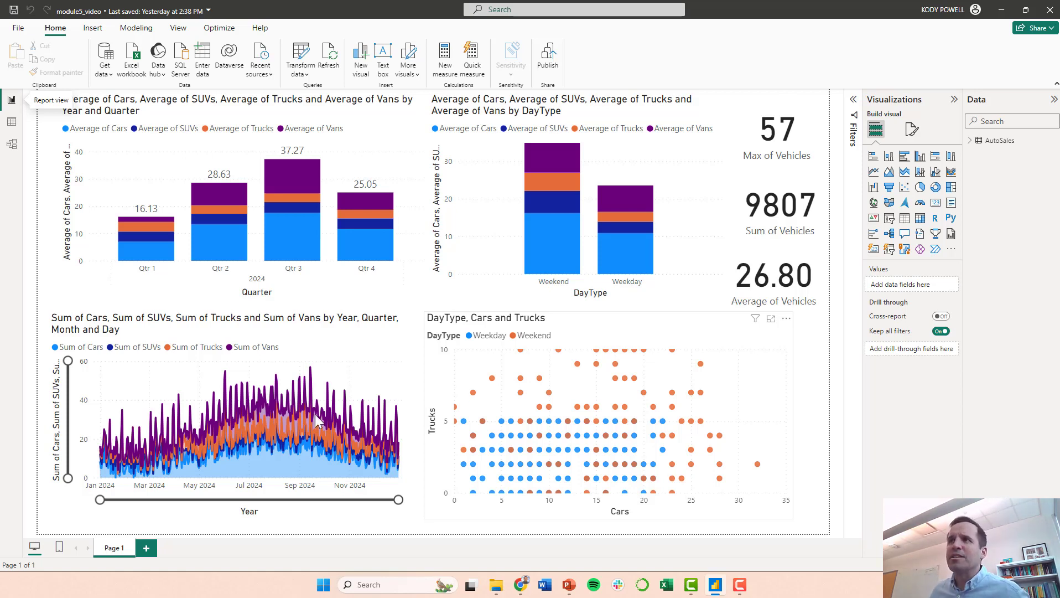
# Step: Examine the daily records of the AutoSales table and return to the report
pyautogui.click(13, 123)
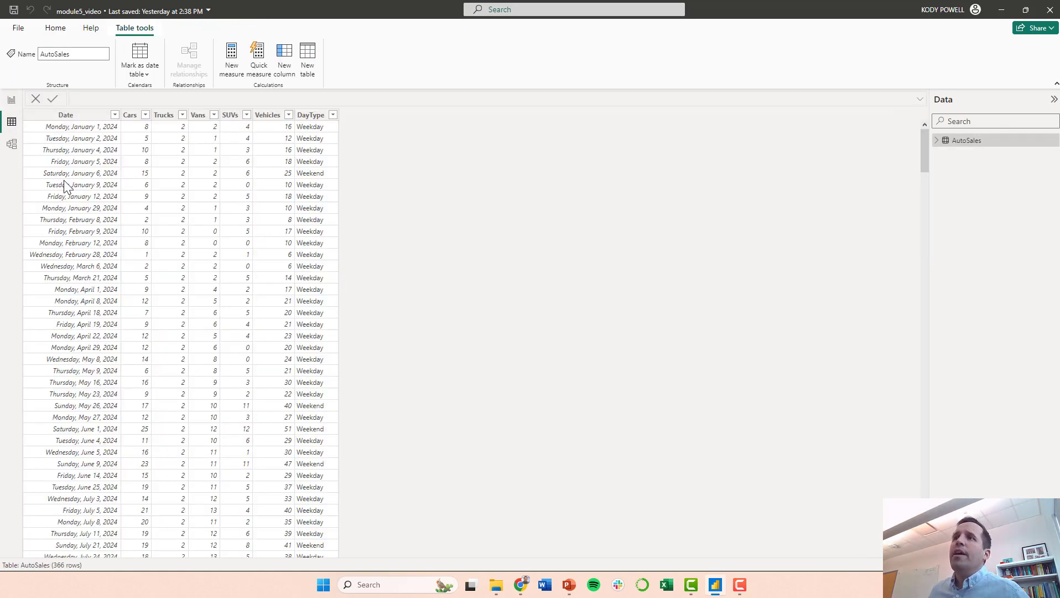
pyautogui.click(89, 116)
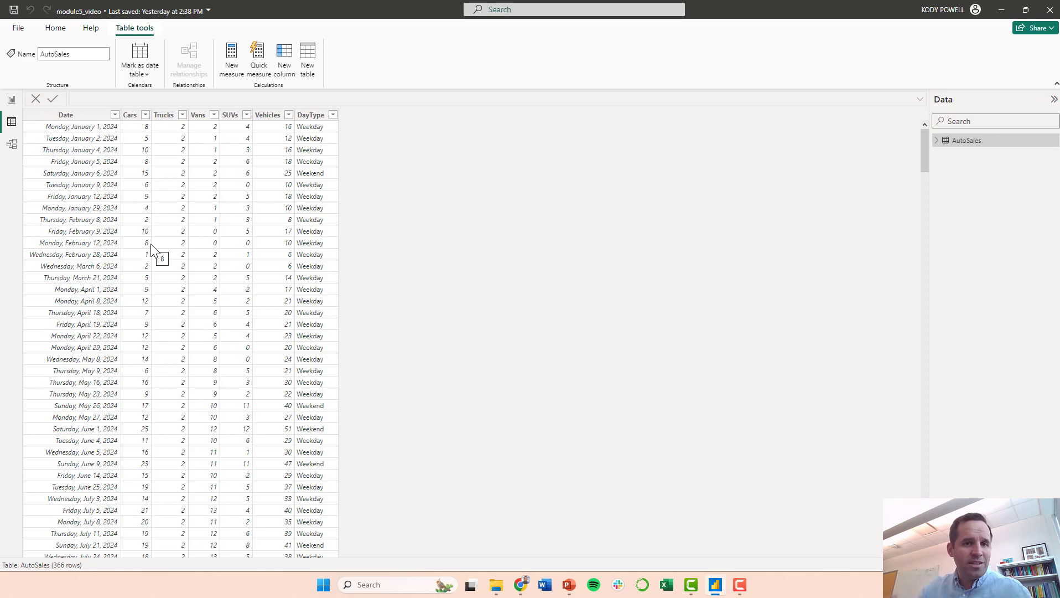
pyautogui.click(11, 103)
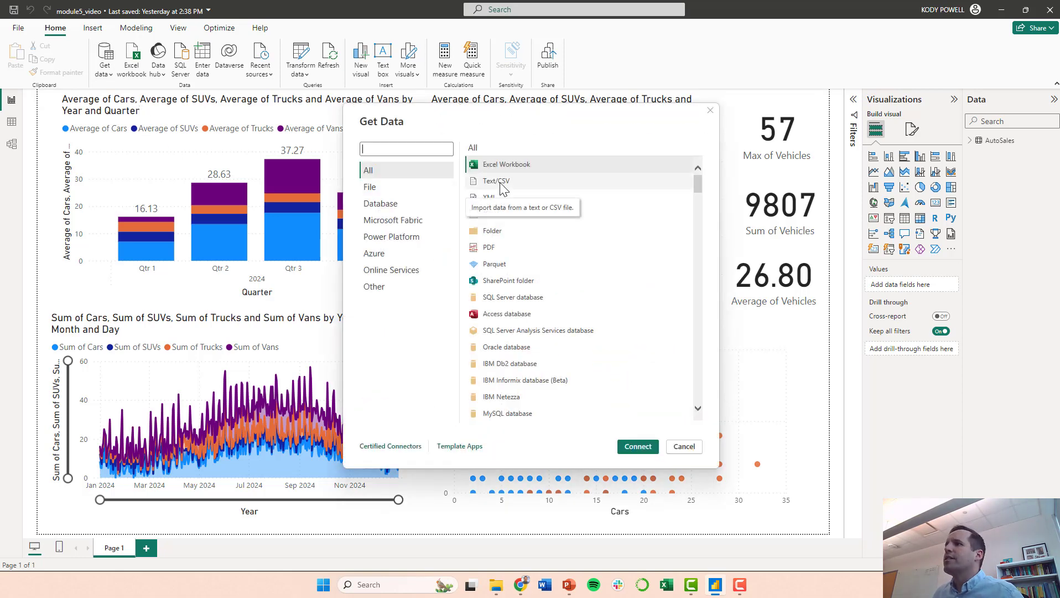
# Step: Import SalesPrices.csv as a Text/CSV source and load it into the model
pyautogui.click(501, 183)
pyautogui.click(637, 447)
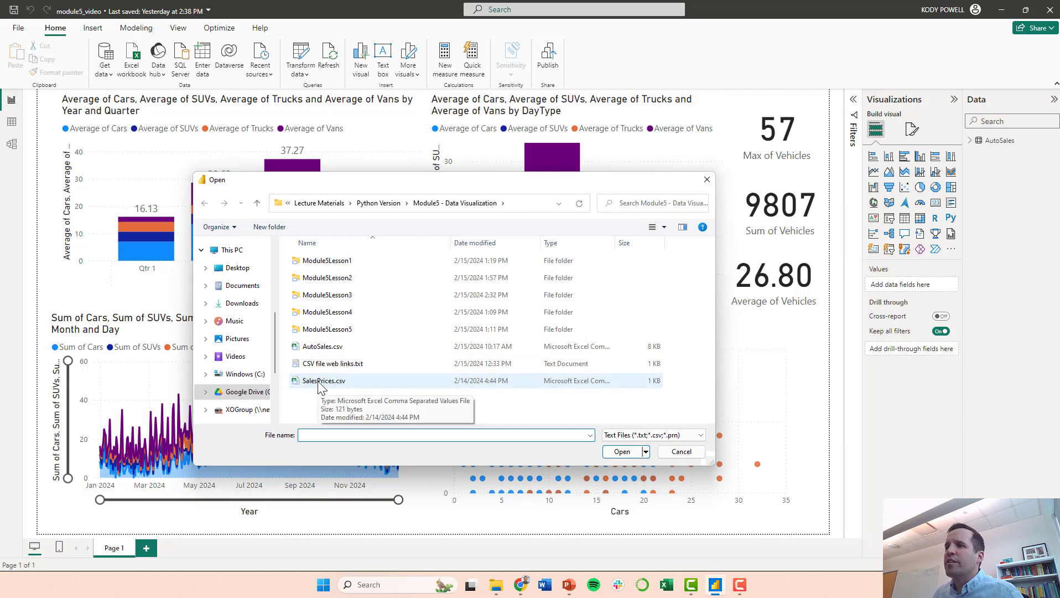
pyautogui.doubleClick(321, 380)
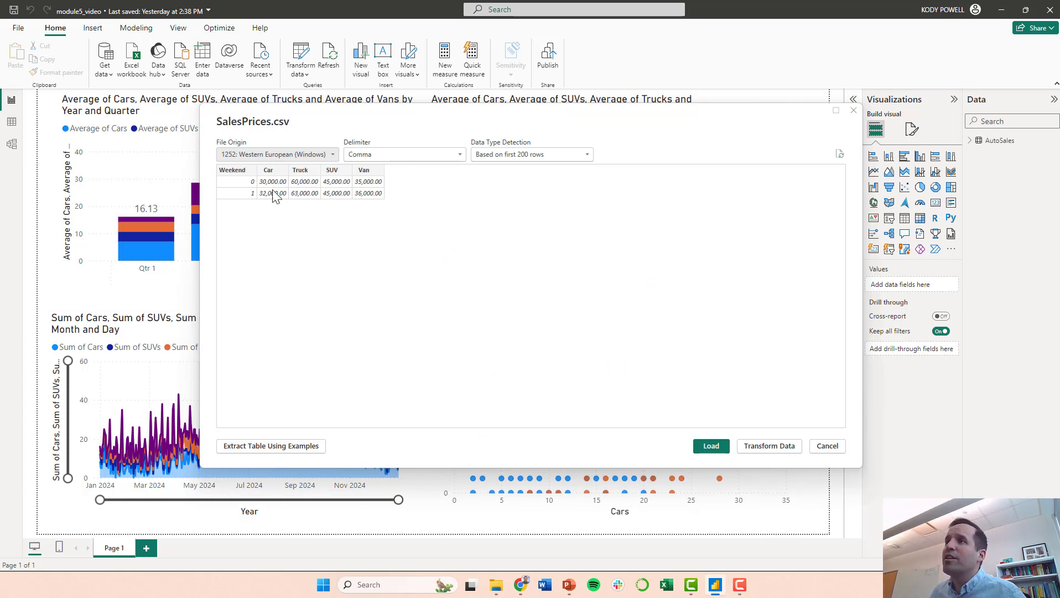
pyautogui.click(274, 232)
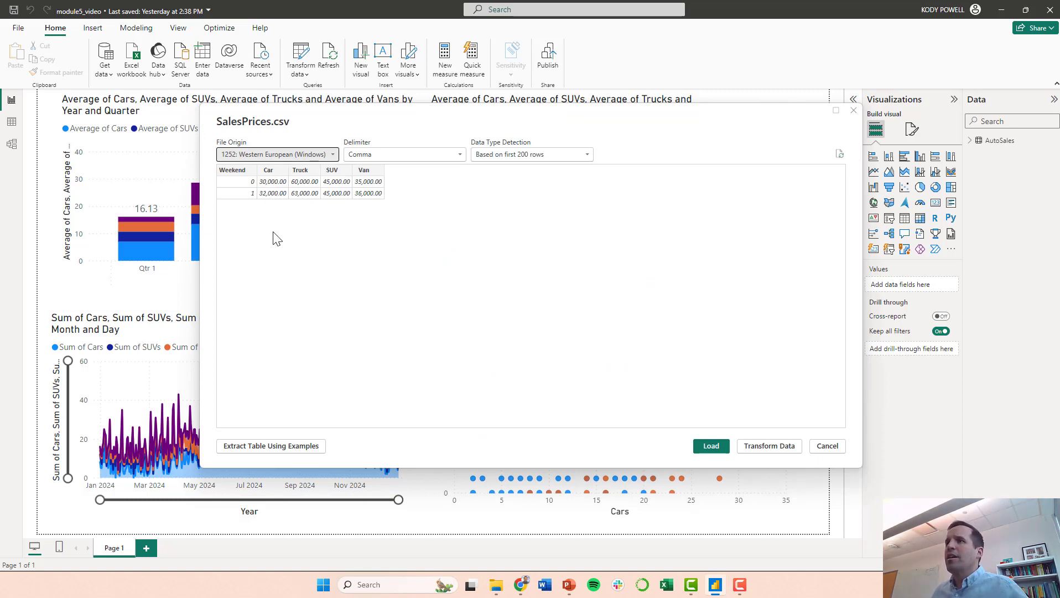
pyautogui.click(270, 184)
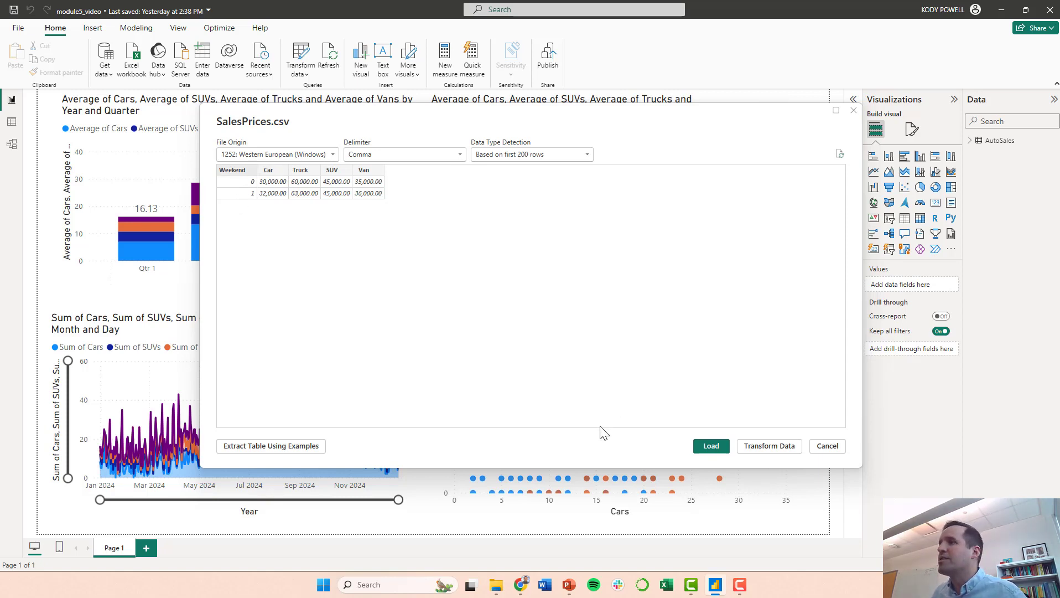
pyautogui.click(714, 447)
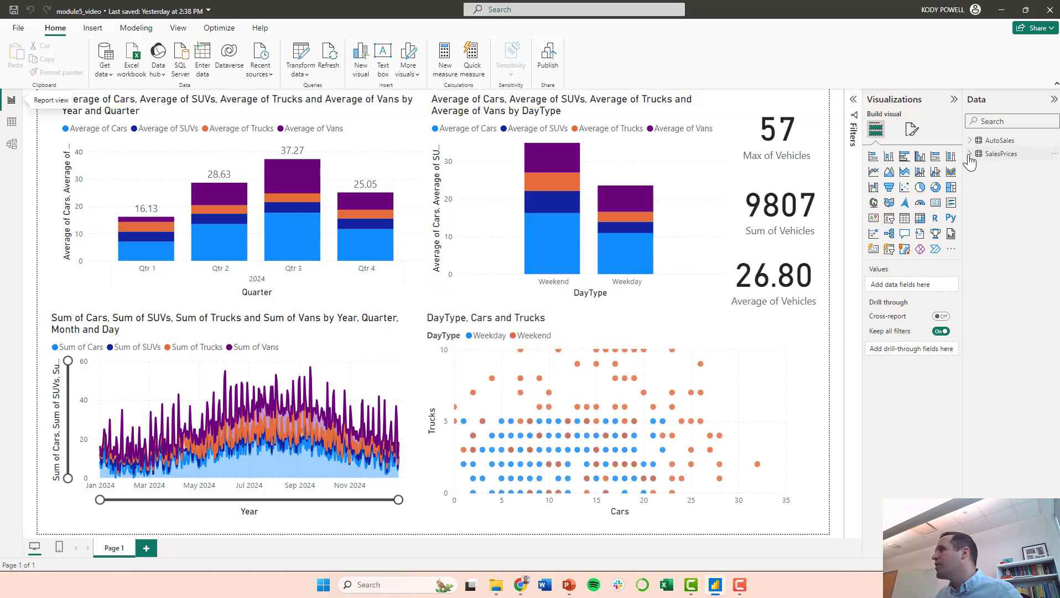
# Step: Examine the fields of the SalesPrices table and its rows in table view
pyautogui.click(971, 155)
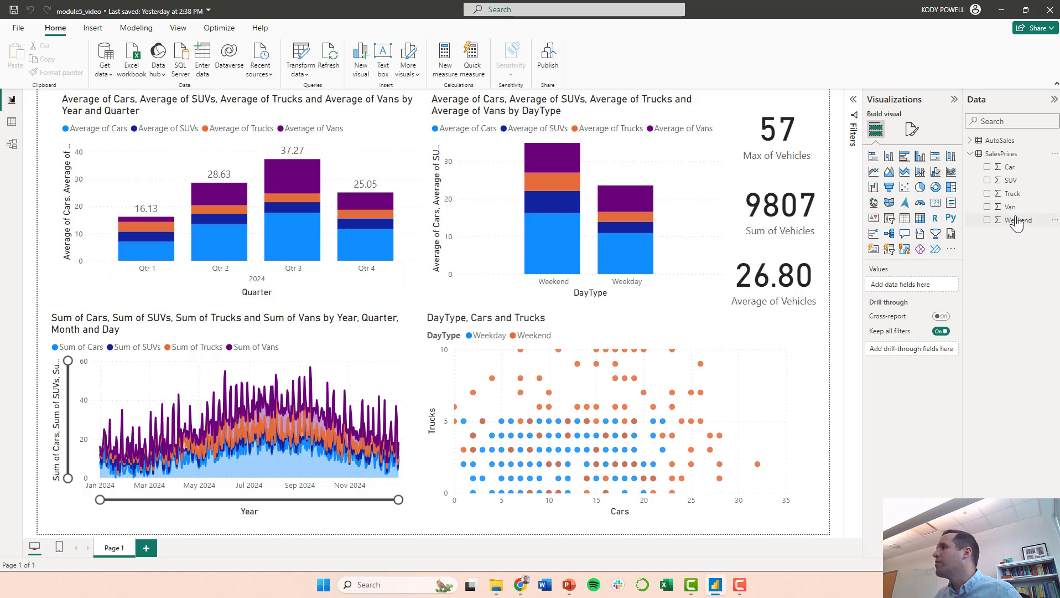
pyautogui.click(971, 154)
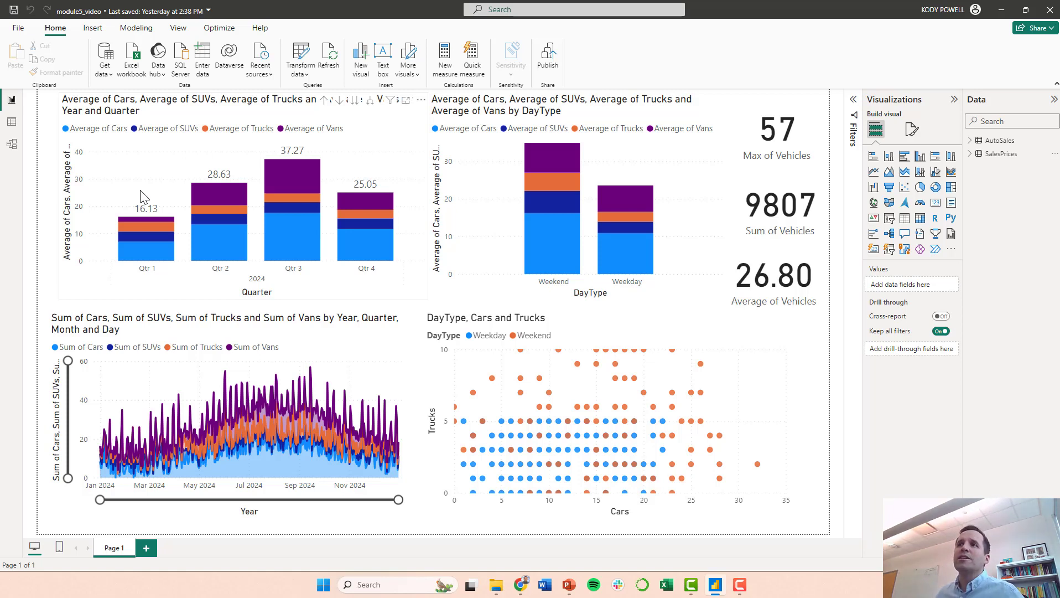
pyautogui.click(11, 126)
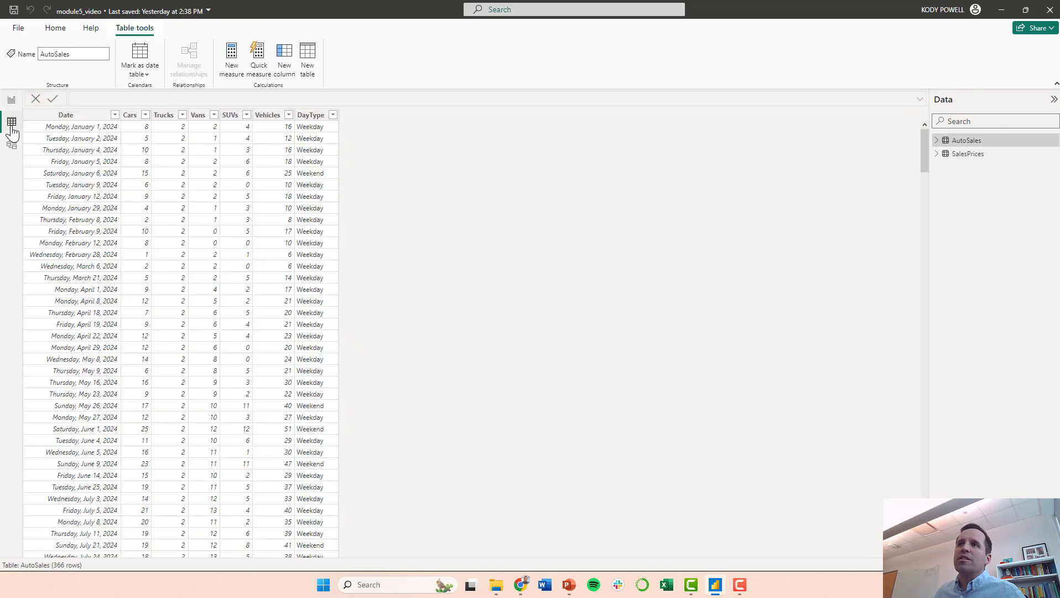
pyautogui.click(963, 162)
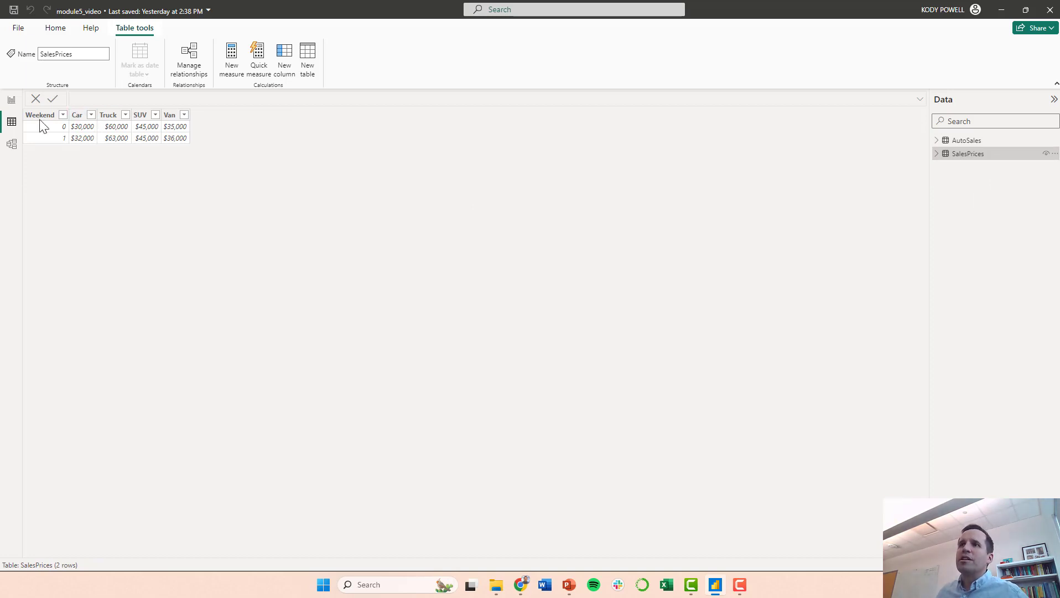
# Step: Place the SalesPrices table card directly above the AutoSales card in the model diagram
pyautogui.click(11, 146)
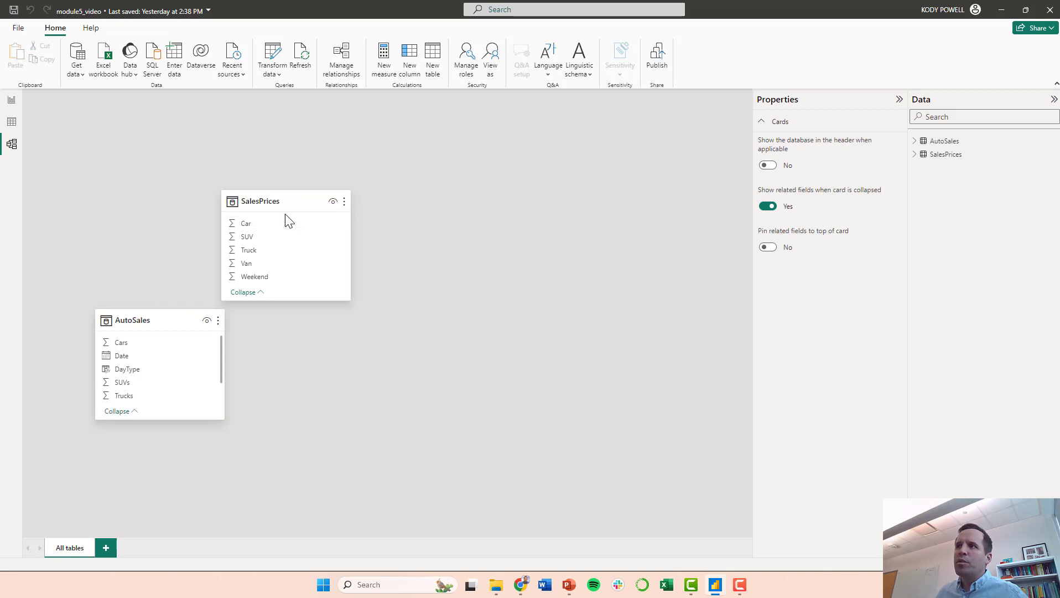
pyautogui.moveTo(293, 202); pyautogui.dragTo(169, 158)
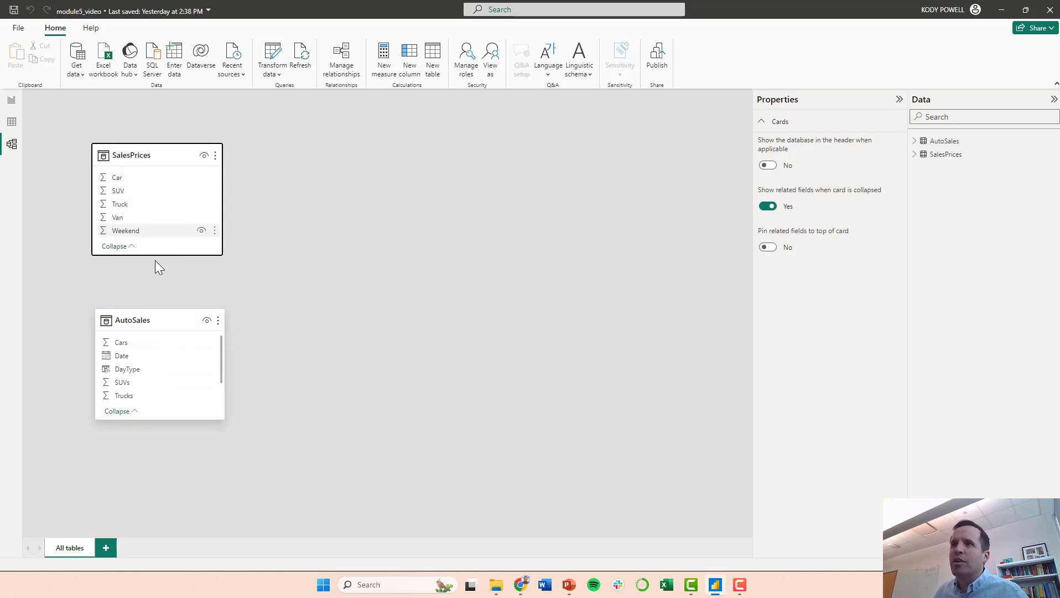
pyautogui.moveTo(138, 161); pyautogui.dragTo(142, 185)
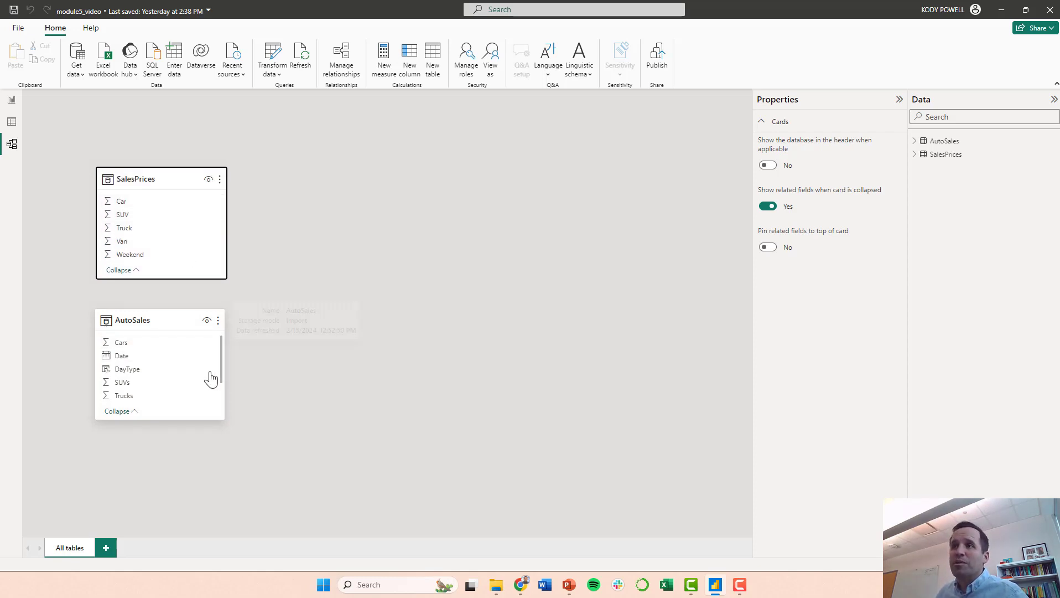
# Step: Add a calculated column named DayType to the SalesPrices table
pyautogui.click(12, 121)
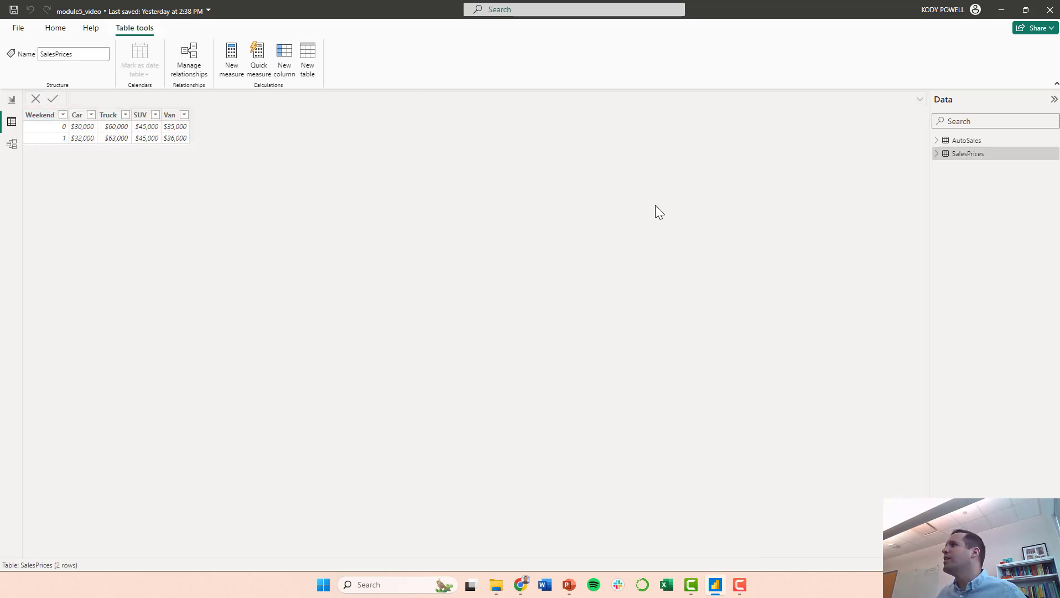
pyautogui.rightClick(966, 156)
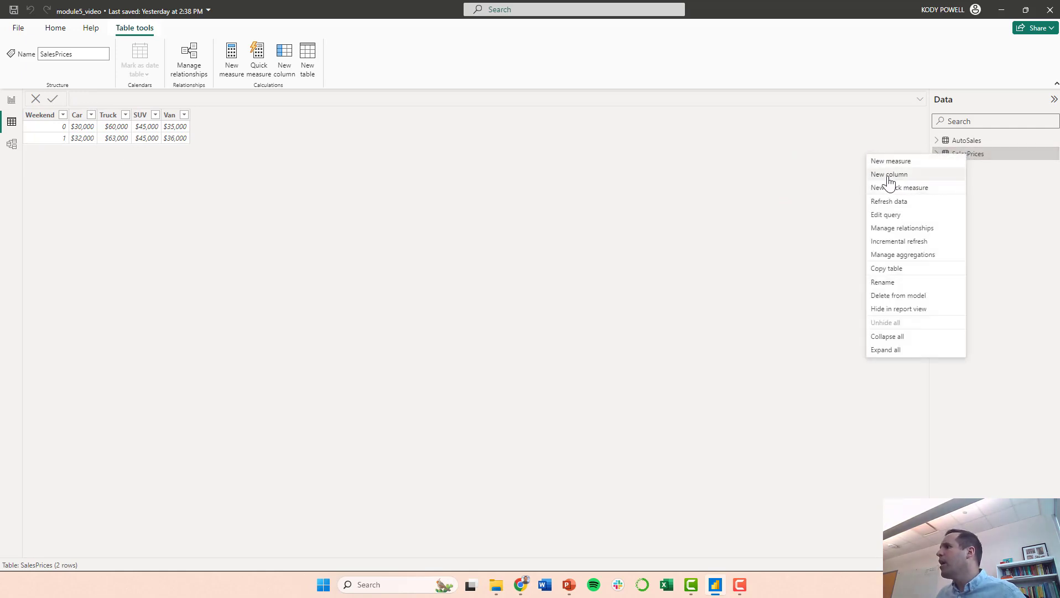
pyautogui.click(830, 207)
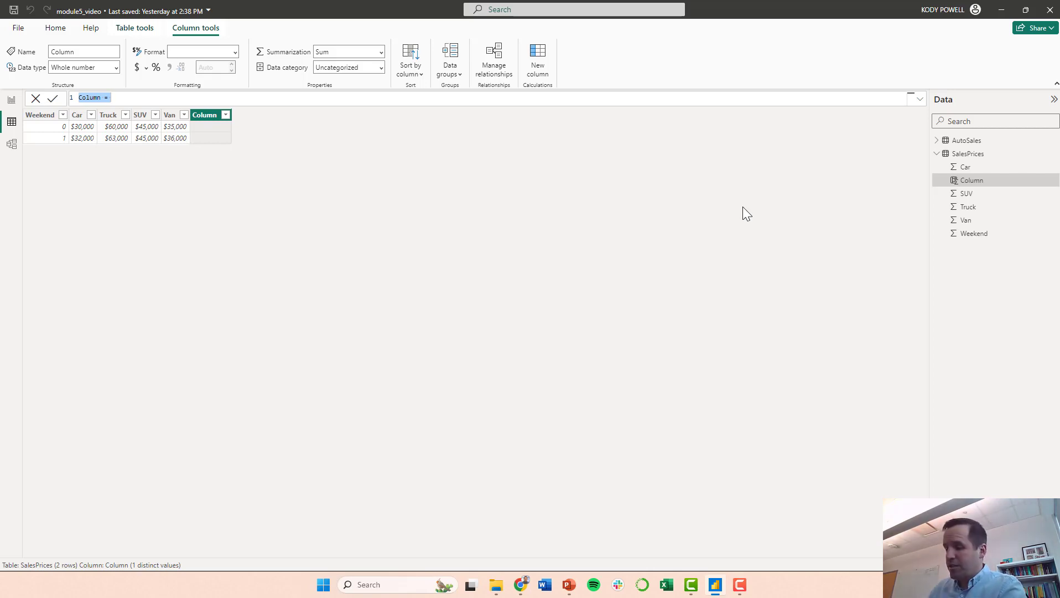
pyautogui.write('Dayt')
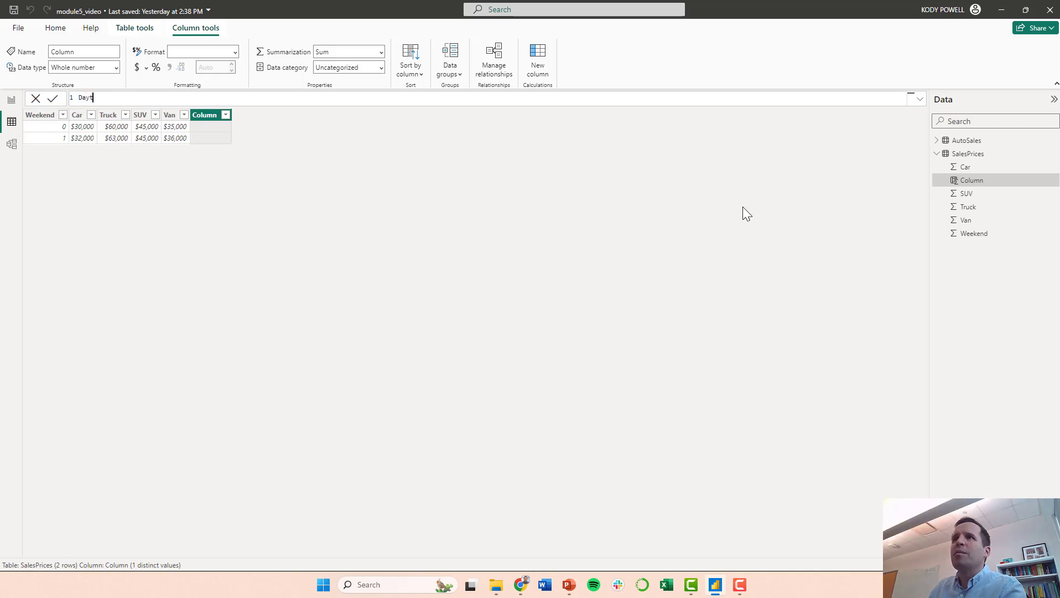
pyautogui.write('yp')
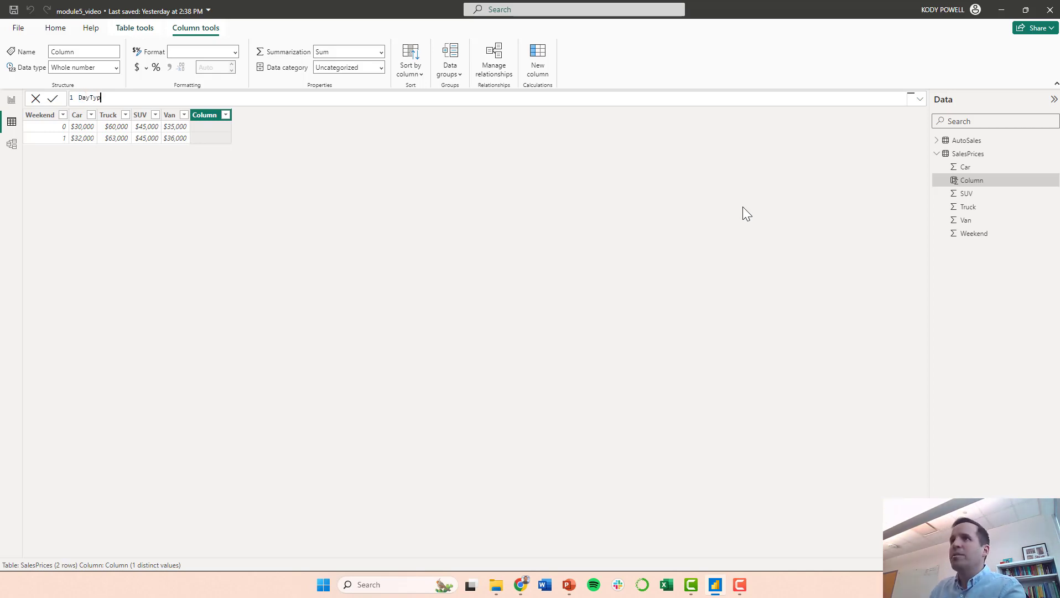
pyautogui.write('e = ')
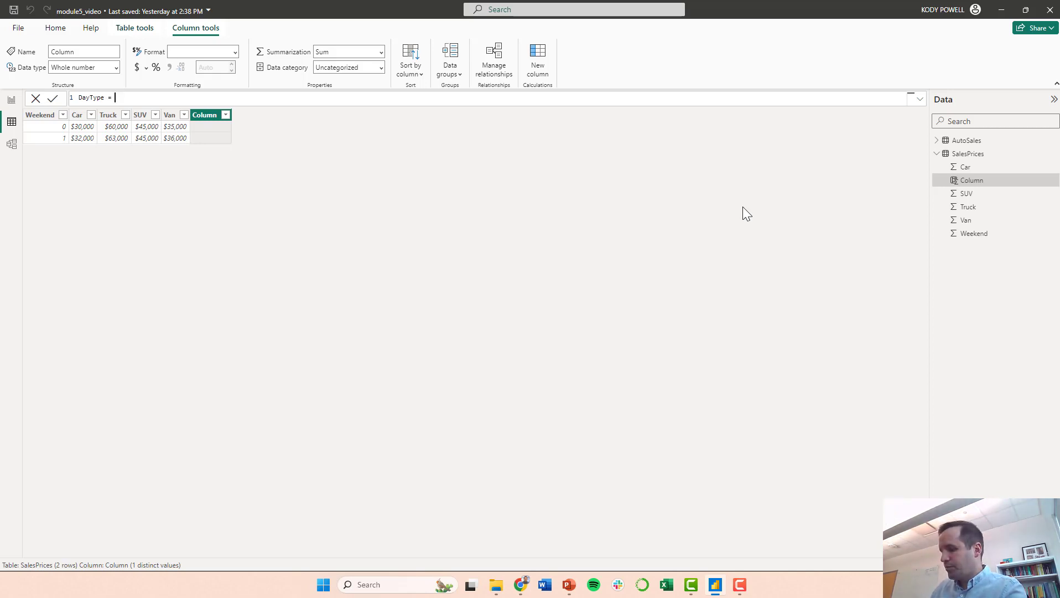
# Step: Define DayType with an IF formula that returns "Weekday" when SalesPrices[Weekend] = 0 and "Weekend" otherwise
pyautogui.write('if(')
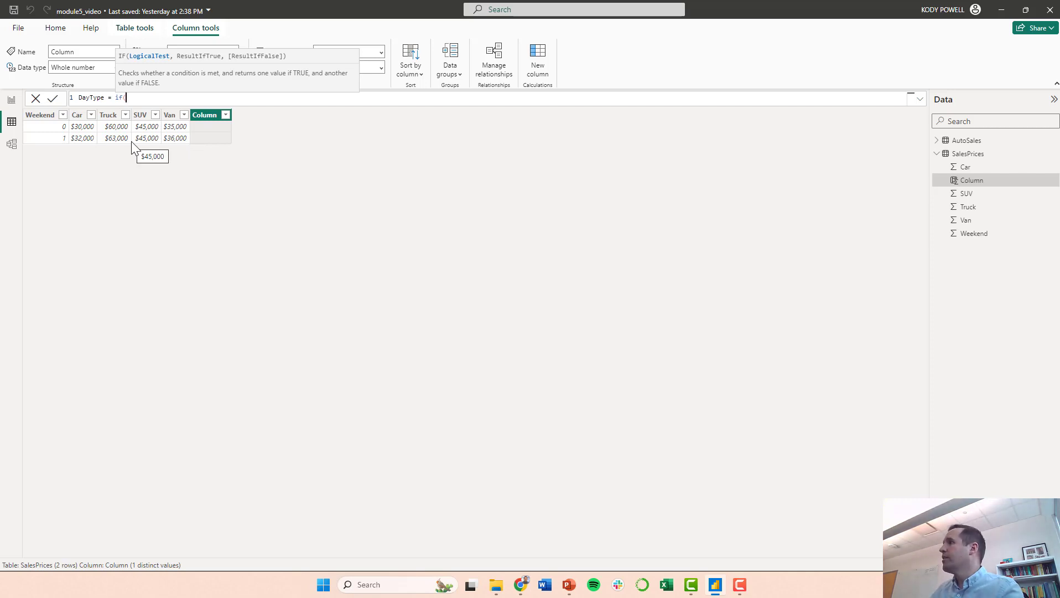
pyautogui.write('sales')
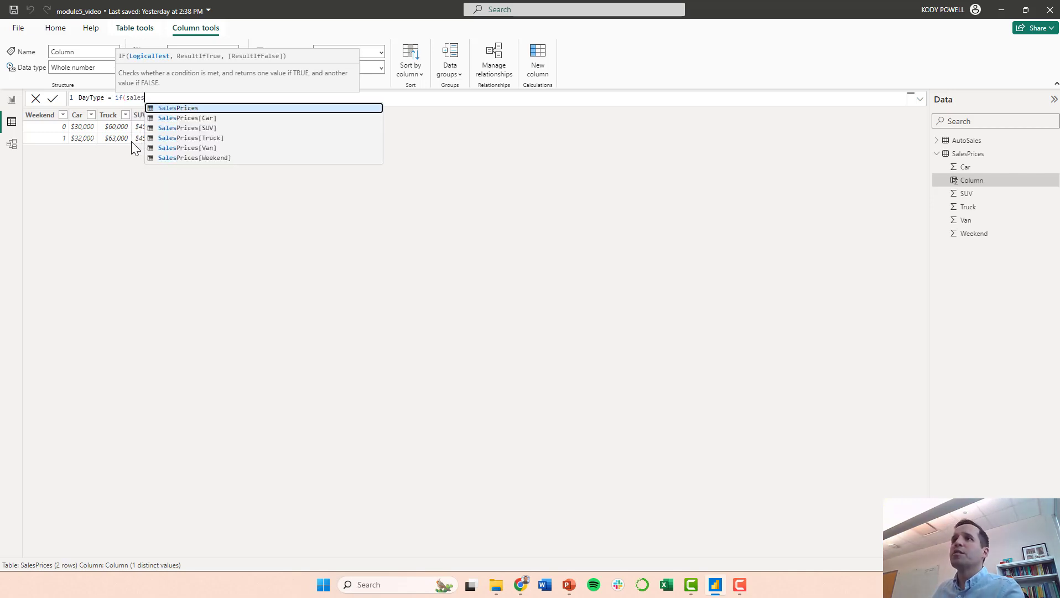
pyautogui.click(183, 158)
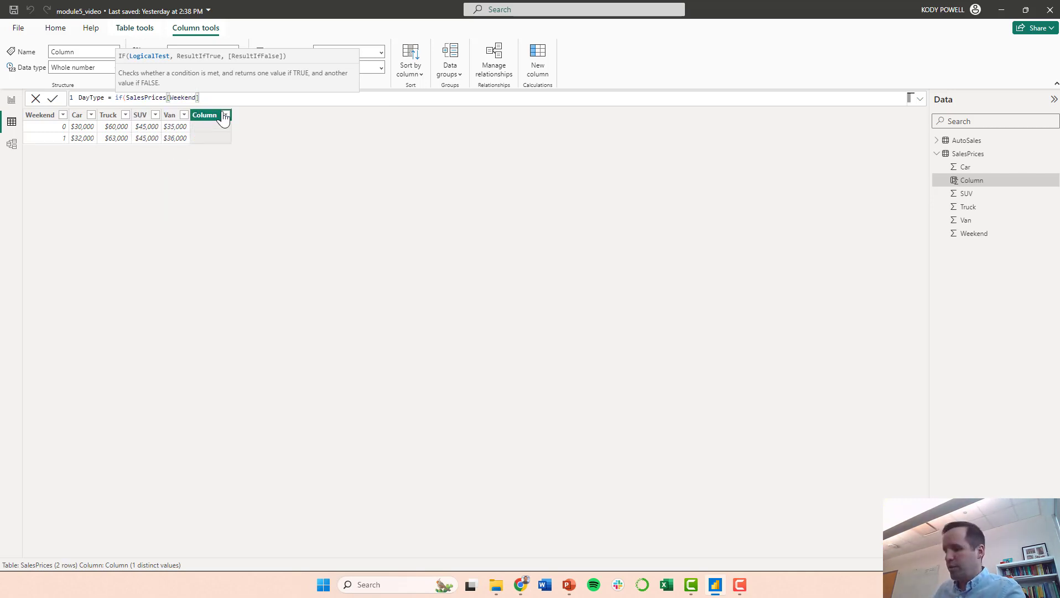
pyautogui.write('= 0,')
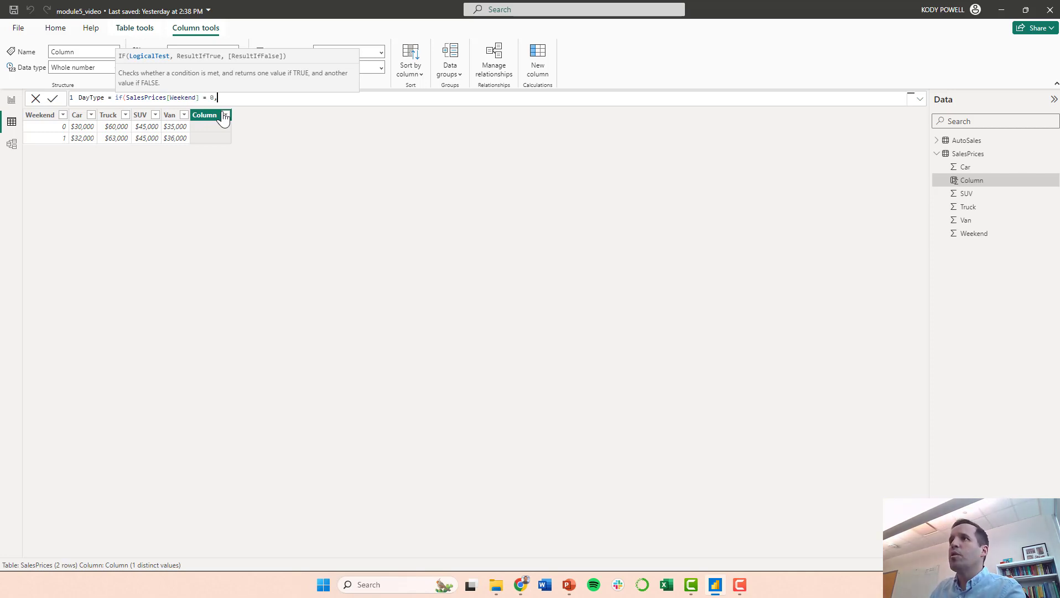
pyautogui.write(' "')
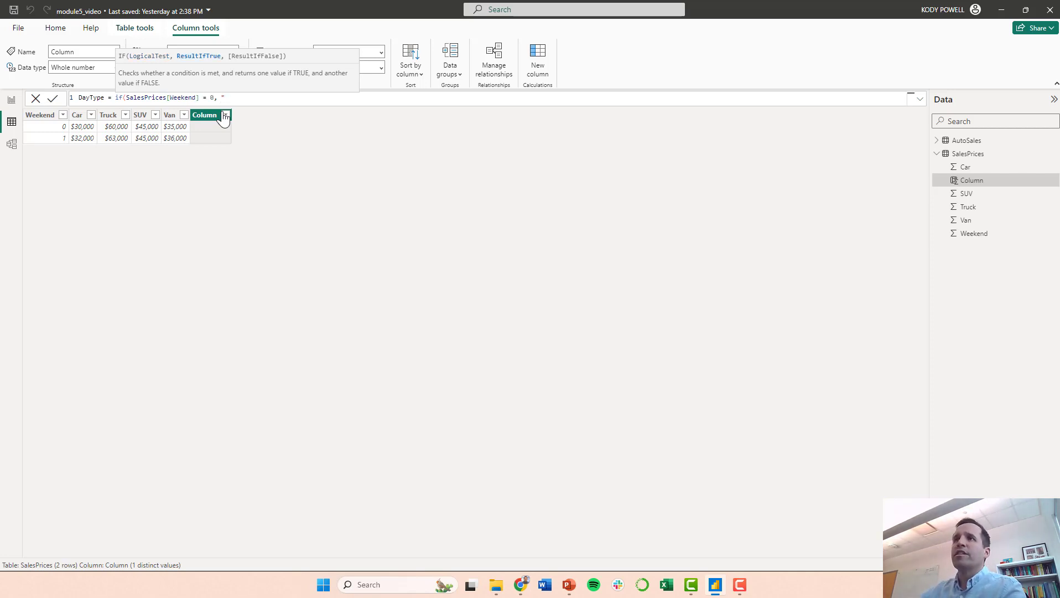
pyautogui.write('Weekday')
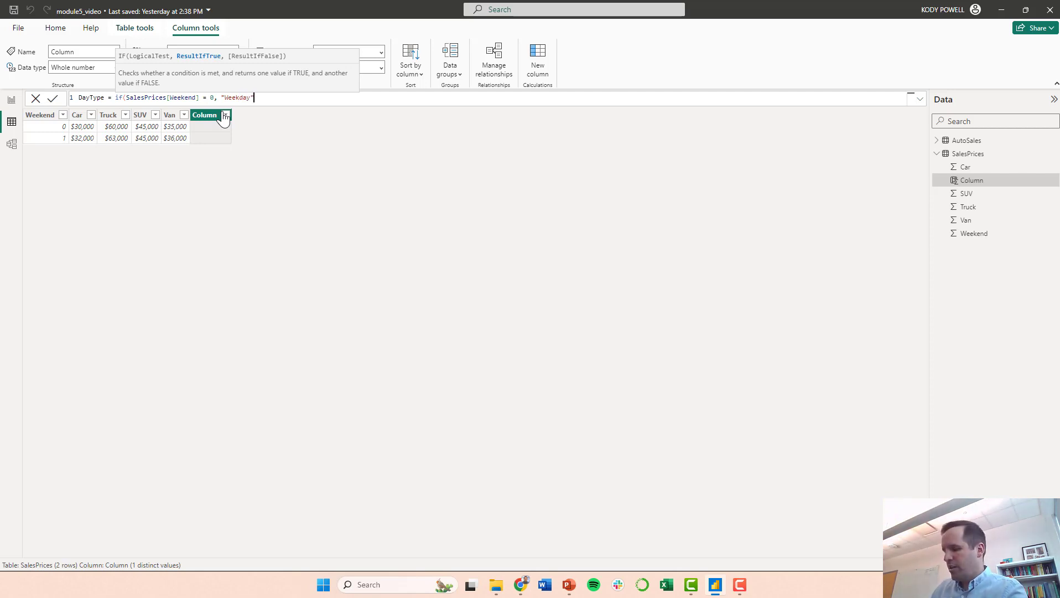
pyautogui.write('", "Week')
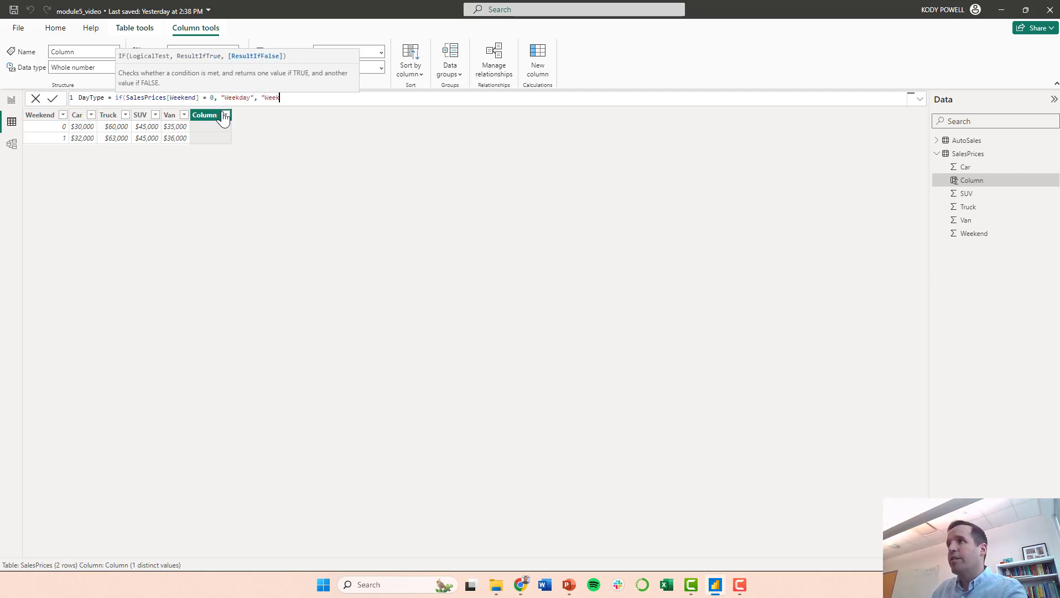
pyautogui.write('end"')
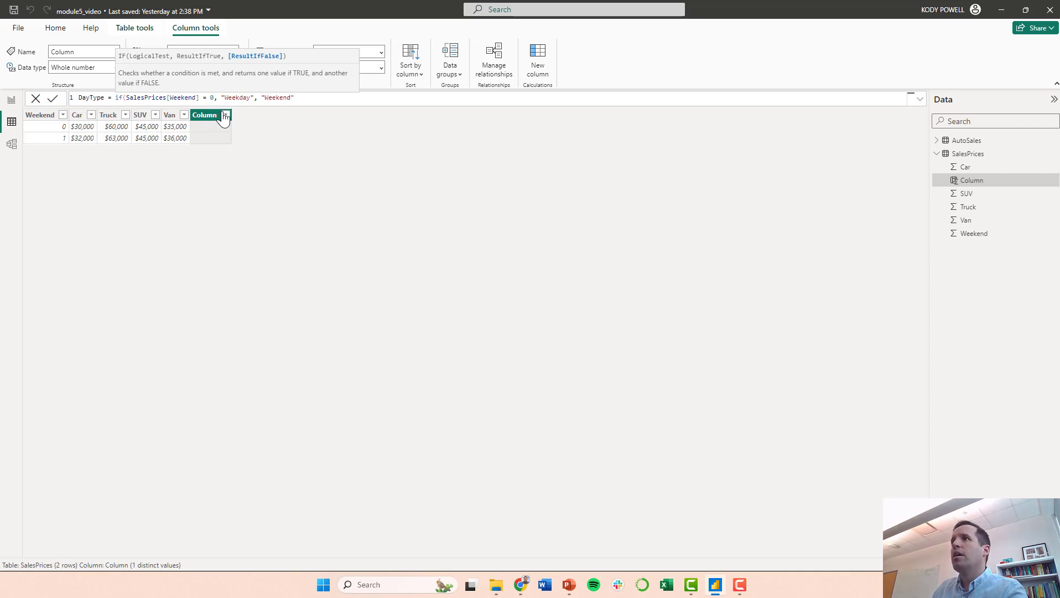
pyautogui.write(')')
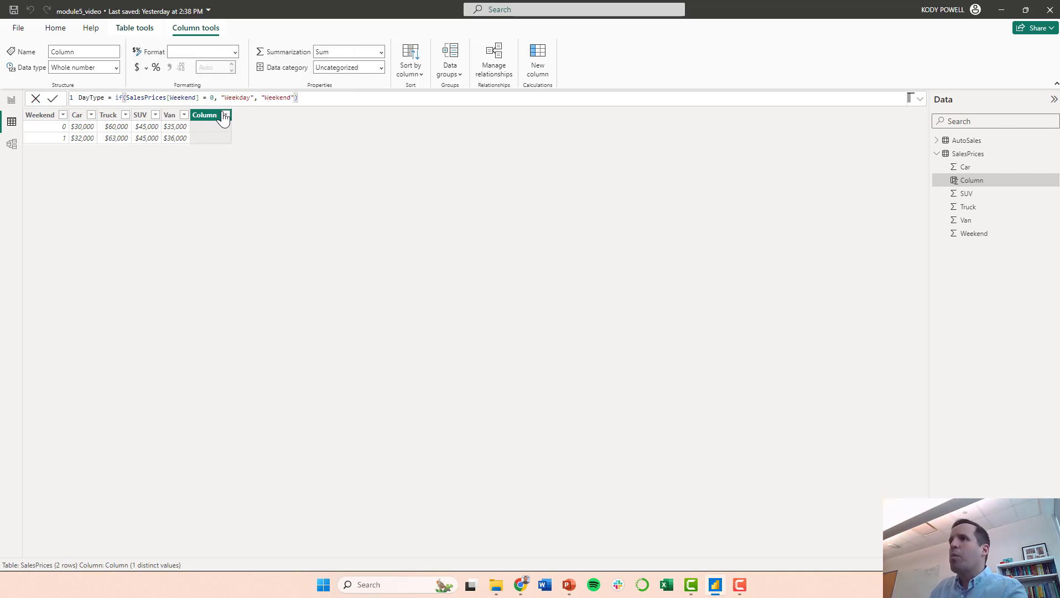
pyautogui.press('Return')
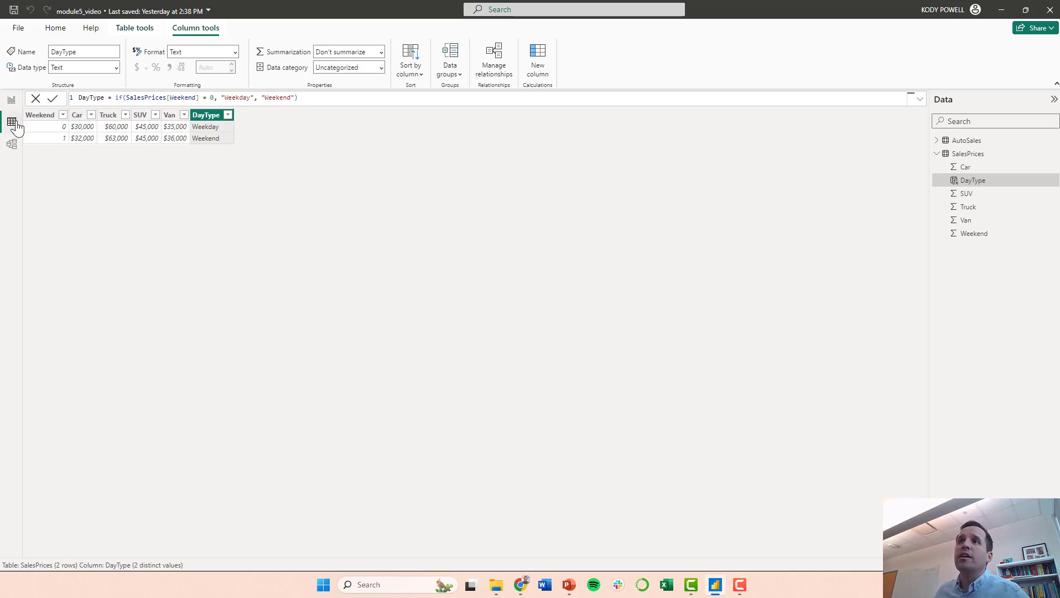
# Step: Add a calculated column named Car Revenue to the AutoSales table
pyautogui.click(966, 141)
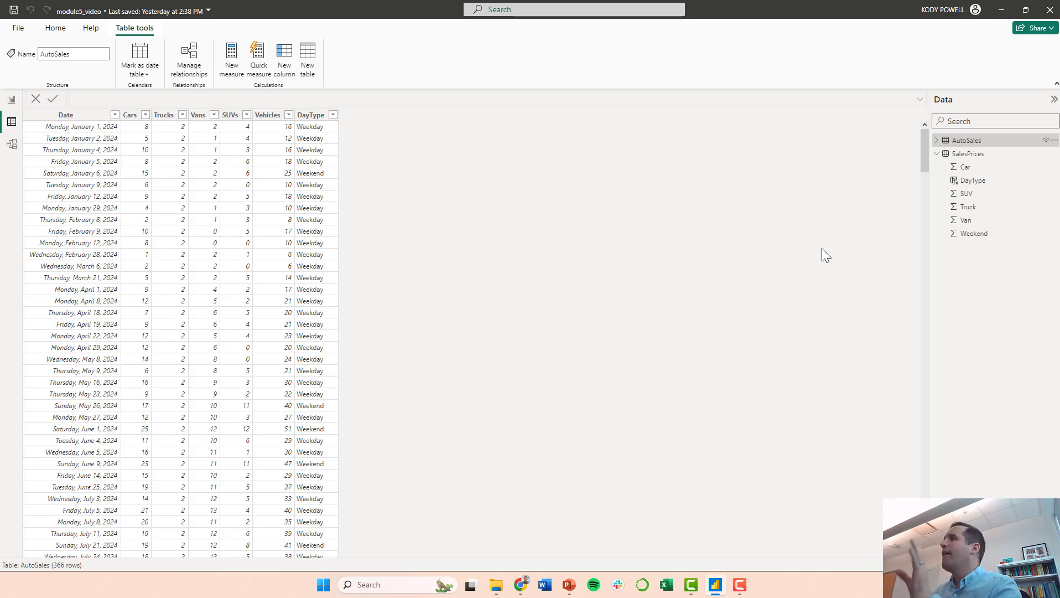
pyautogui.rightClick(970, 143)
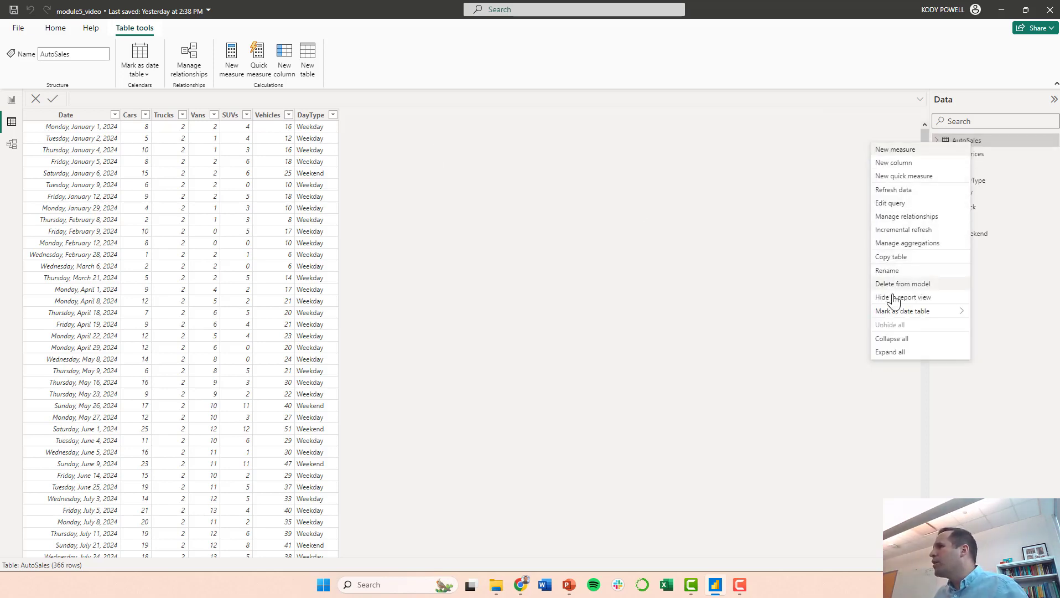
pyautogui.click(899, 165)
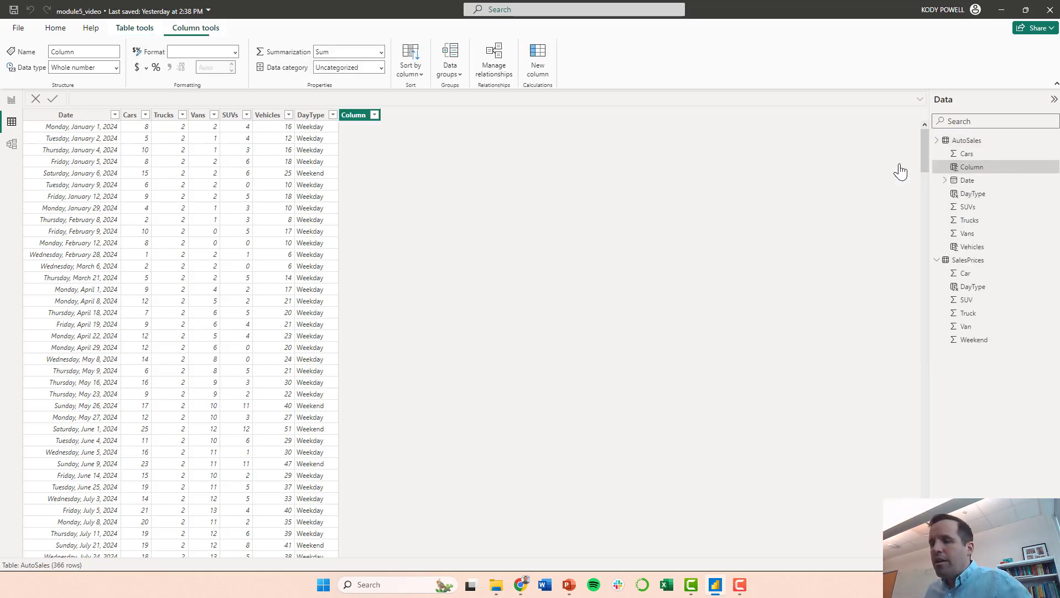
pyautogui.doubleClick(87, 97)
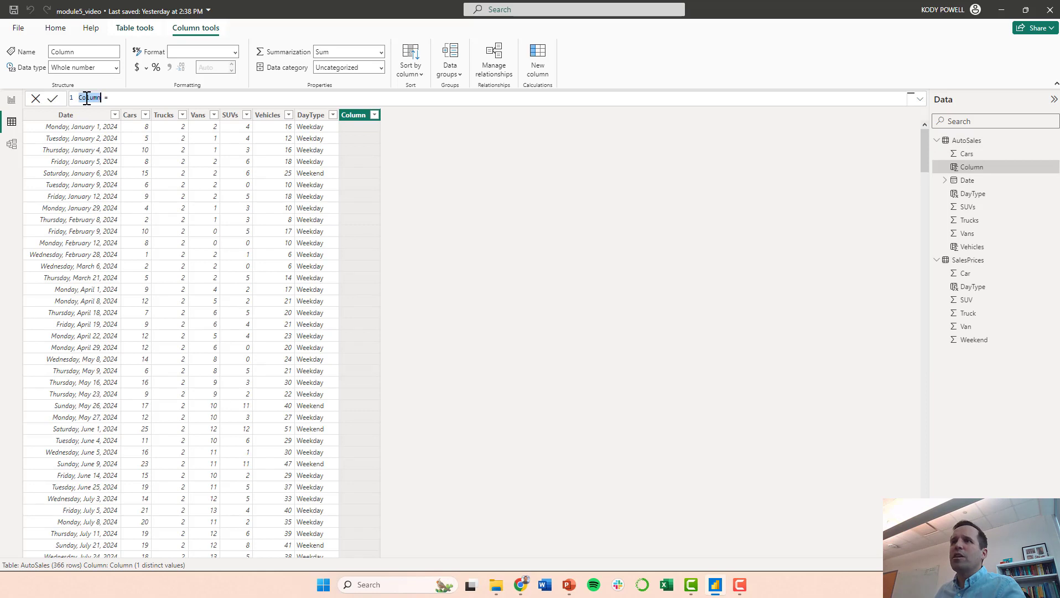
pyautogui.write('C')
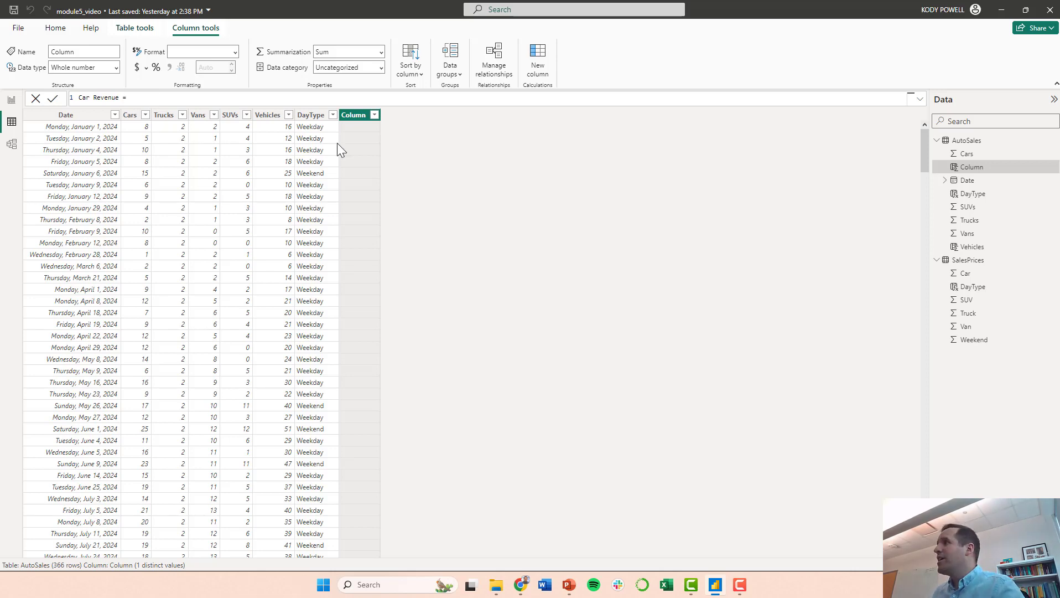
# Step: Start the Car Revenue formula by multiplying AutoSales[Cars] by a LOOKUPVALUE that returns SalesPrices[Car]
pyautogui.write('au')
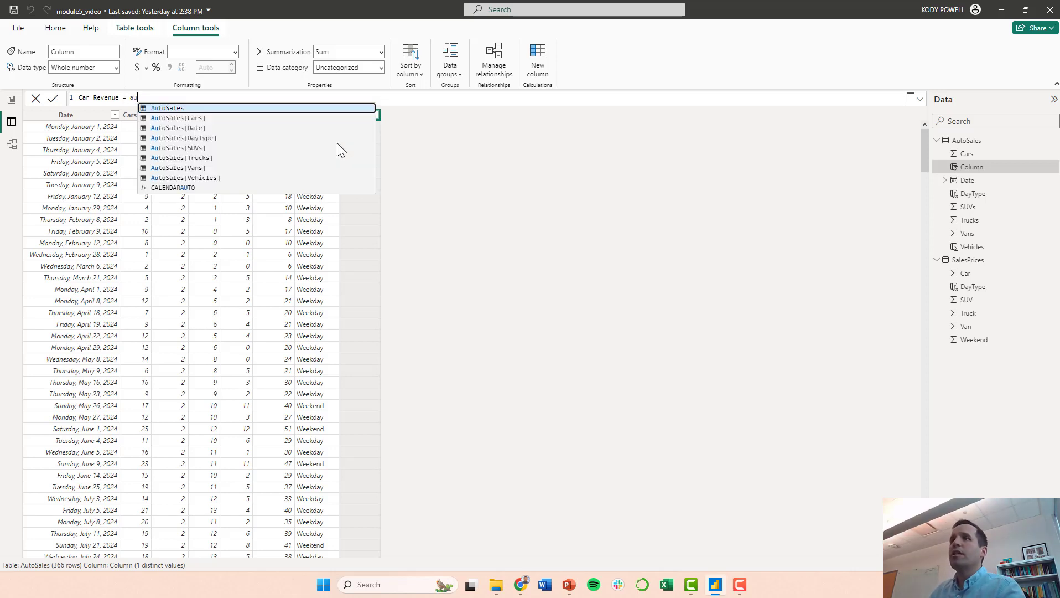
pyautogui.write('to')
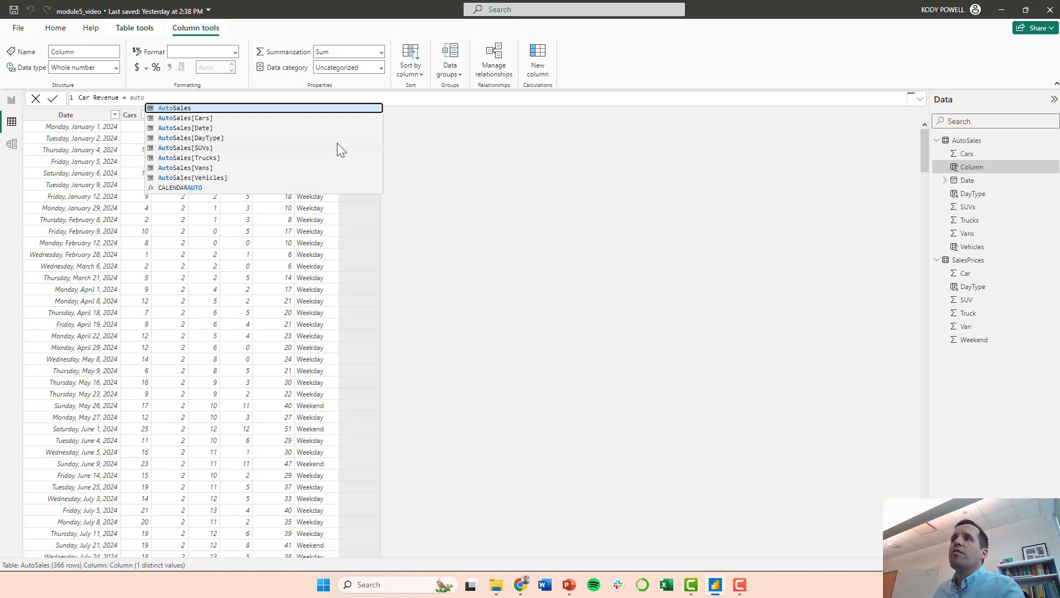
pyautogui.click(172, 118)
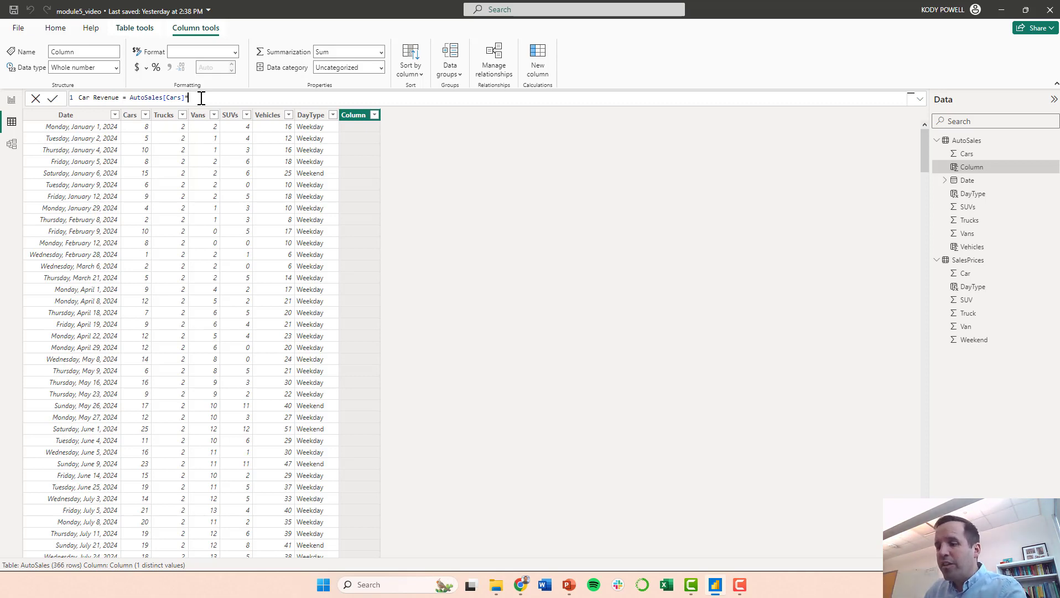
pyautogui.write('look')
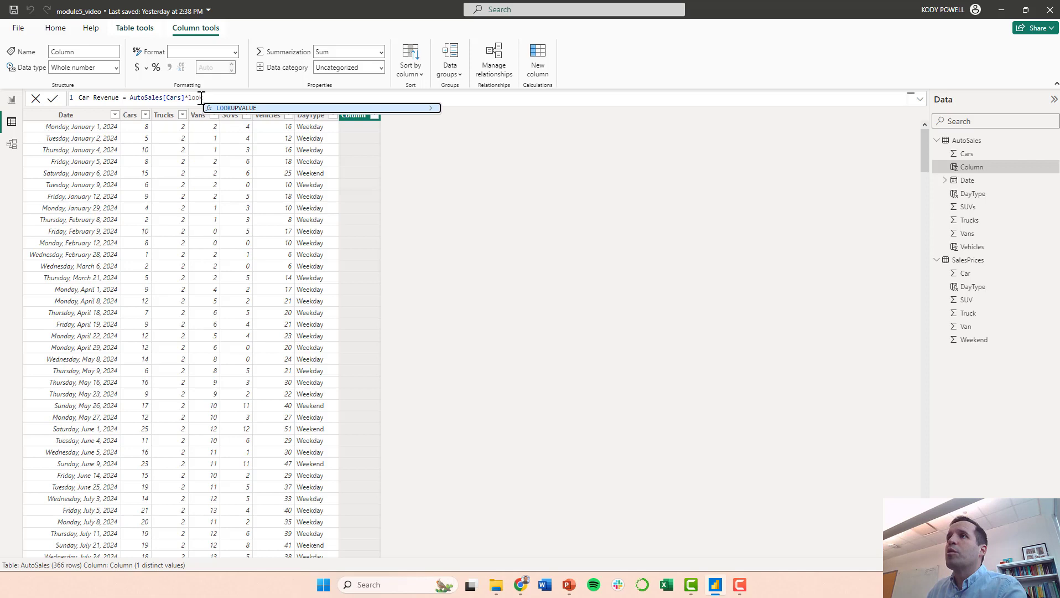
pyautogui.click(246, 108)
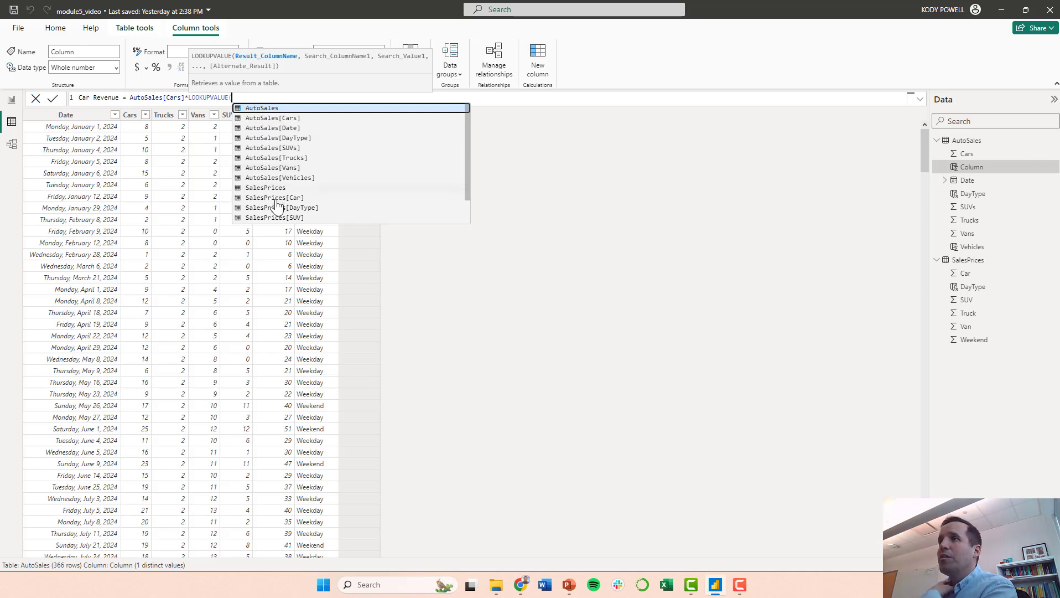
pyautogui.scroll(-1, 273, 200)
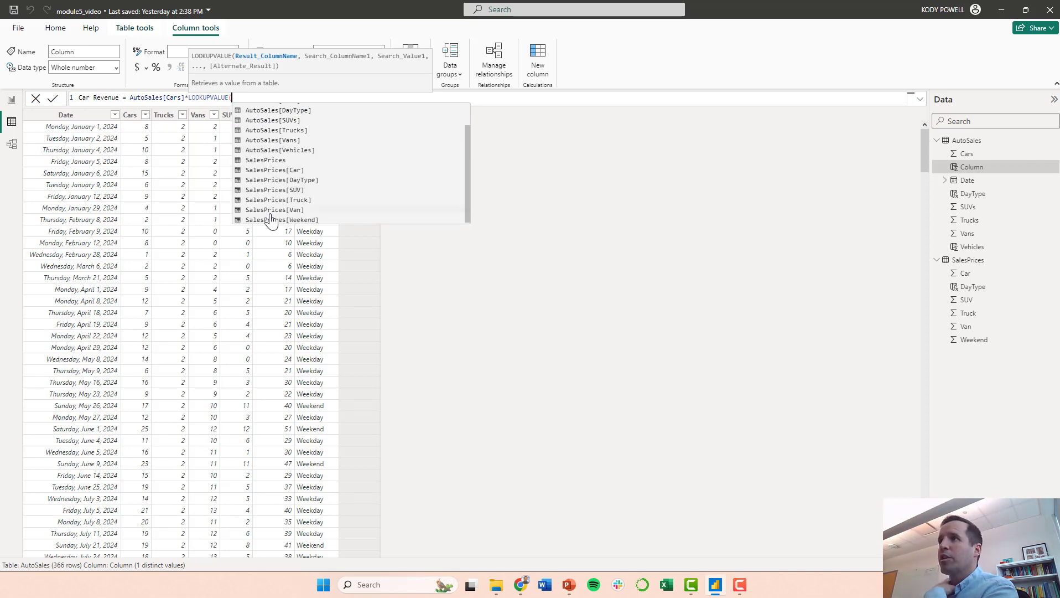
pyautogui.click(271, 170)
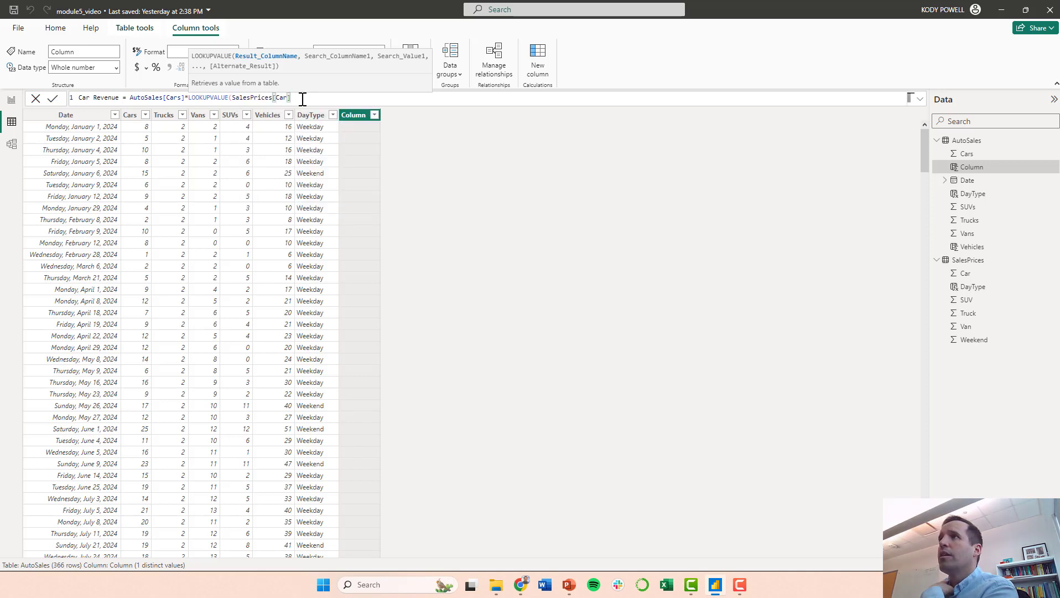
# Step: Complete the LOOKUPVALUE by matching SalesPrices[DayType] to AutoSales[DayType], and commit the Car Revenue formula
pyautogui.write(',')
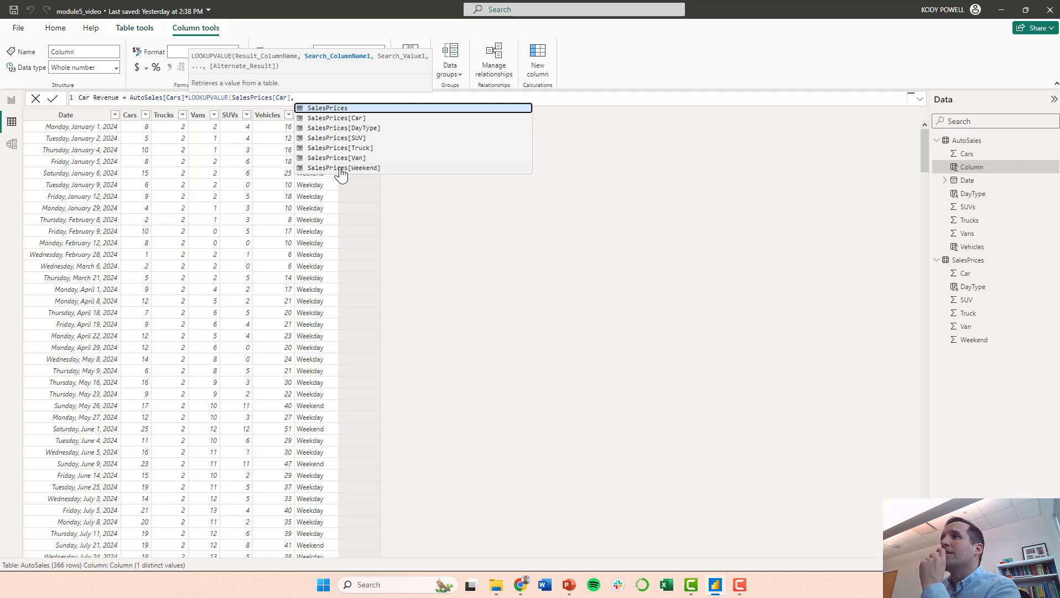
pyautogui.click(327, 130)
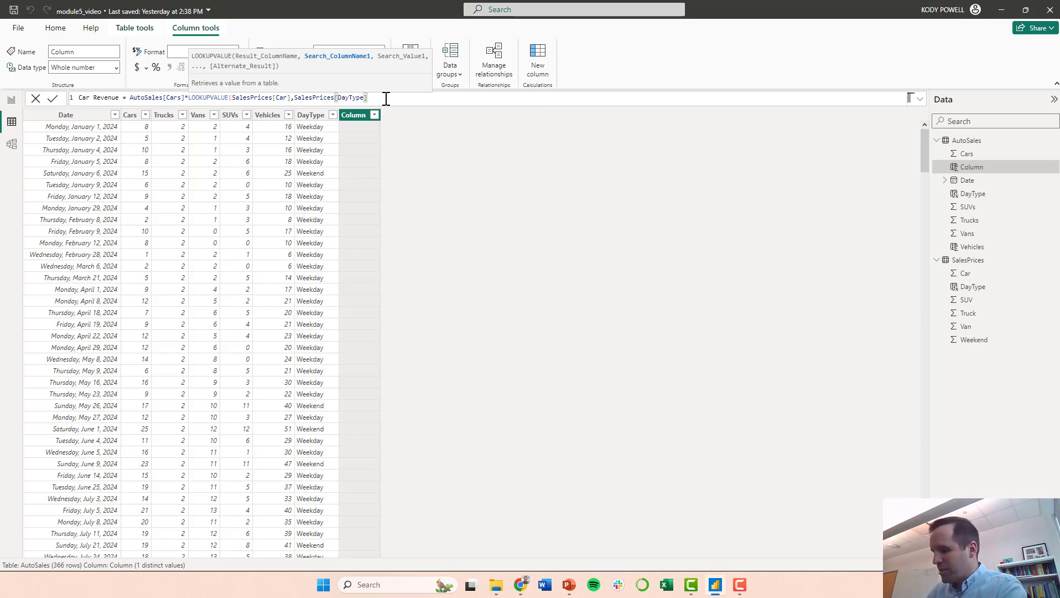
pyautogui.write(',')
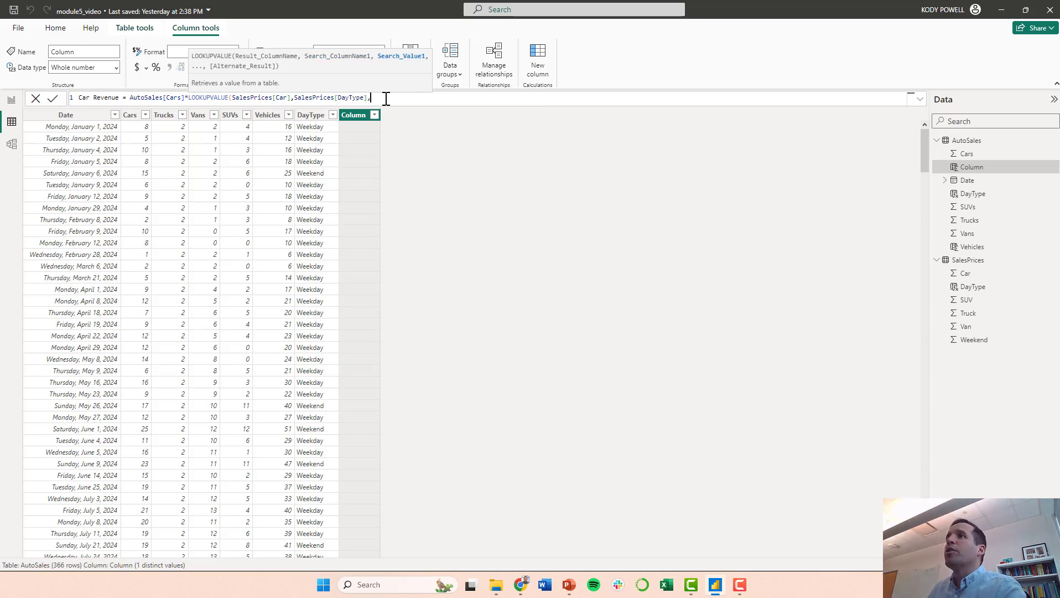
pyautogui.write('auto')
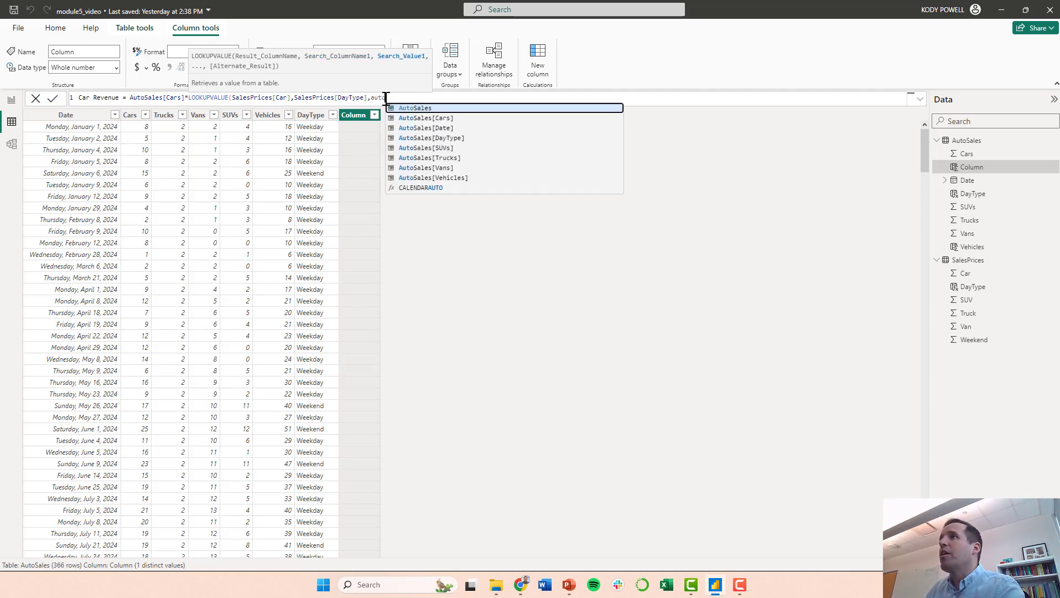
pyautogui.write('sale')
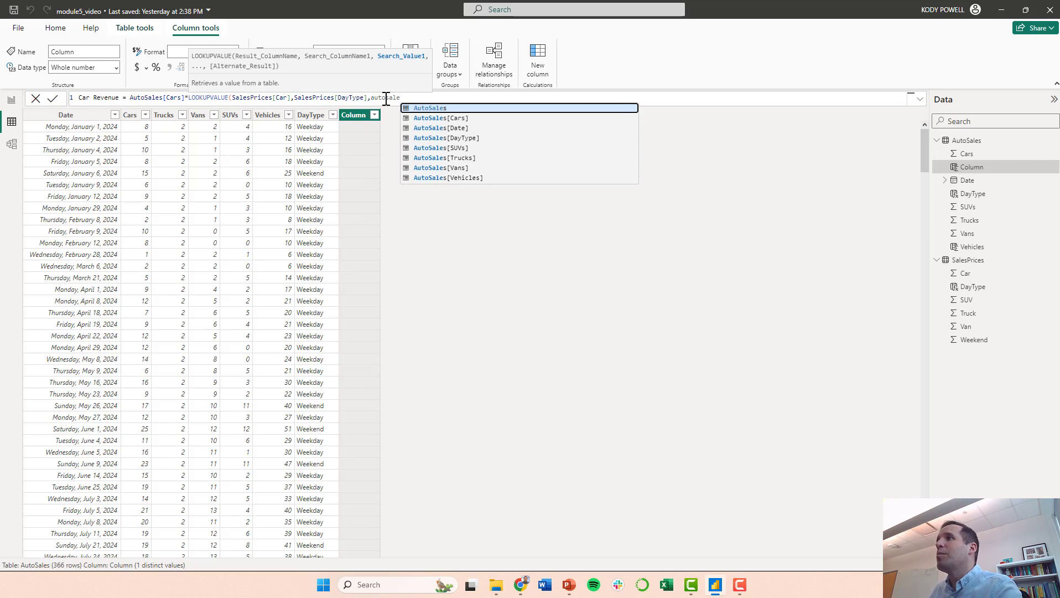
pyautogui.click(440, 138)
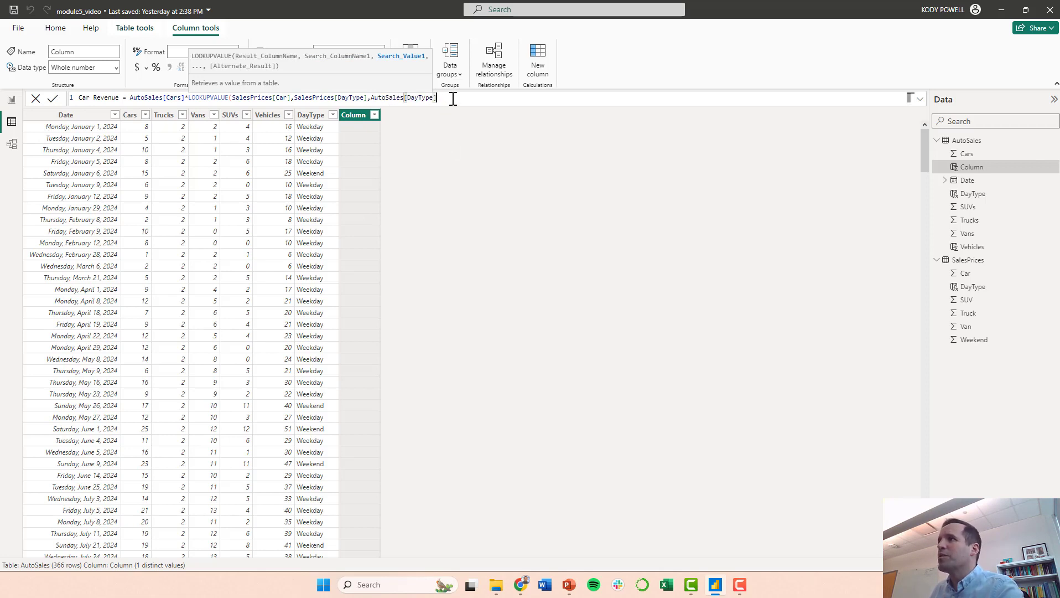
pyautogui.write(')')
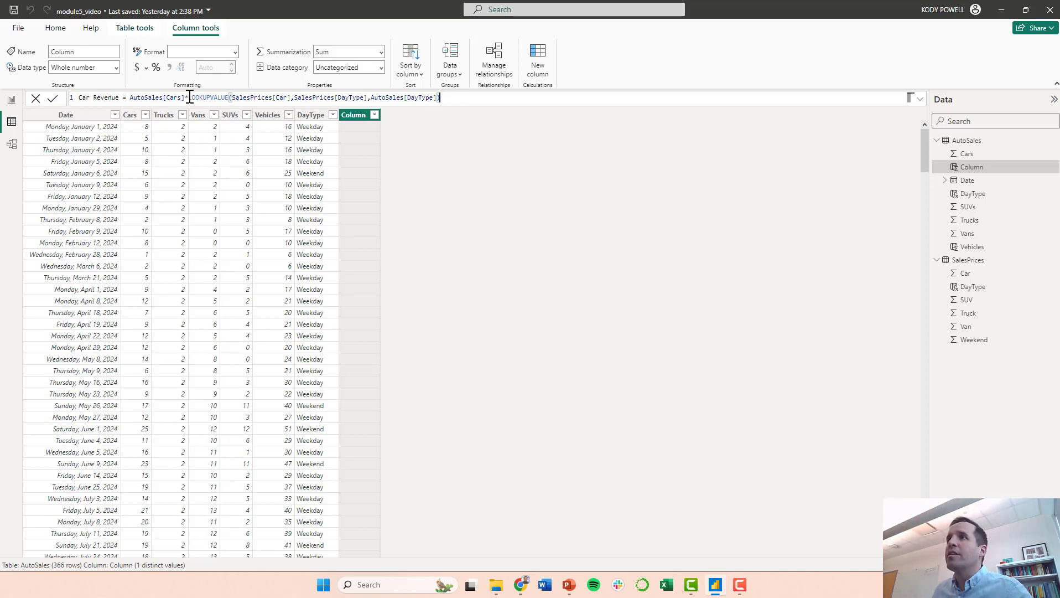
pyautogui.moveTo(190, 98); pyautogui.dragTo(464, 98)
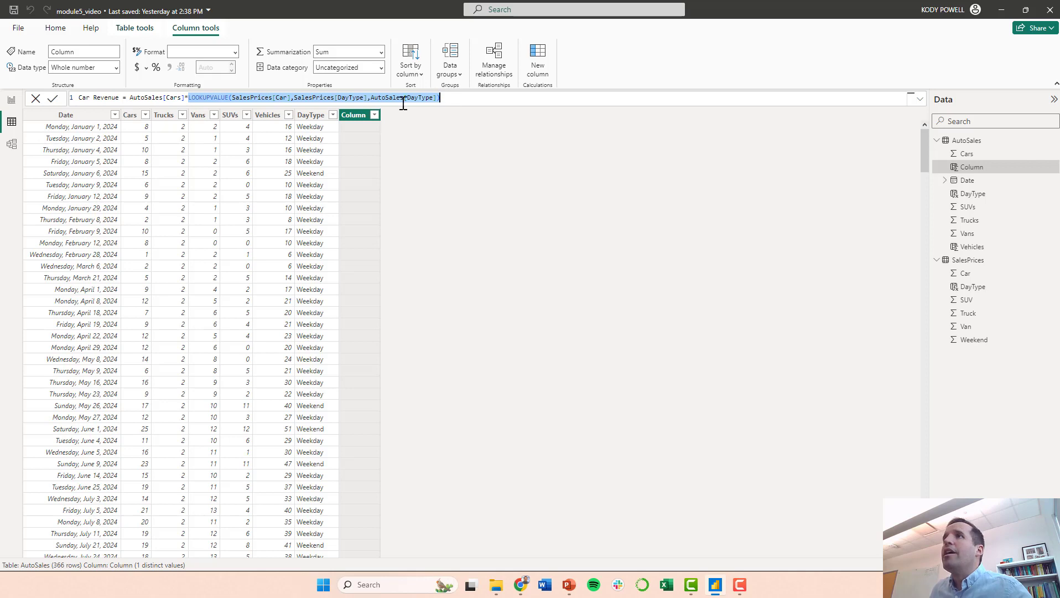
pyautogui.click(451, 98)
pyautogui.press('Return')
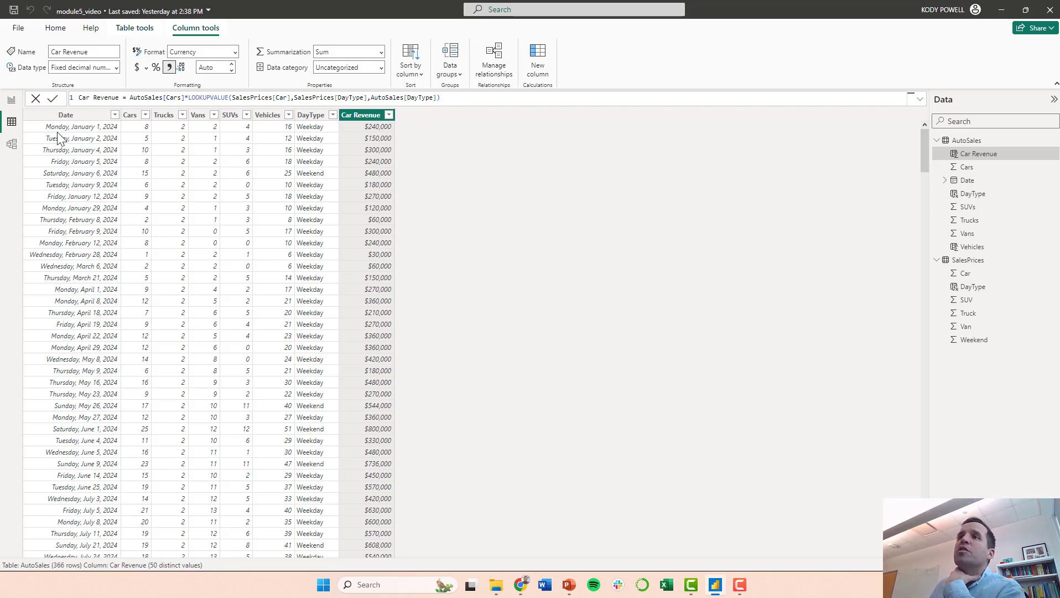
pyautogui.click(366, 128)
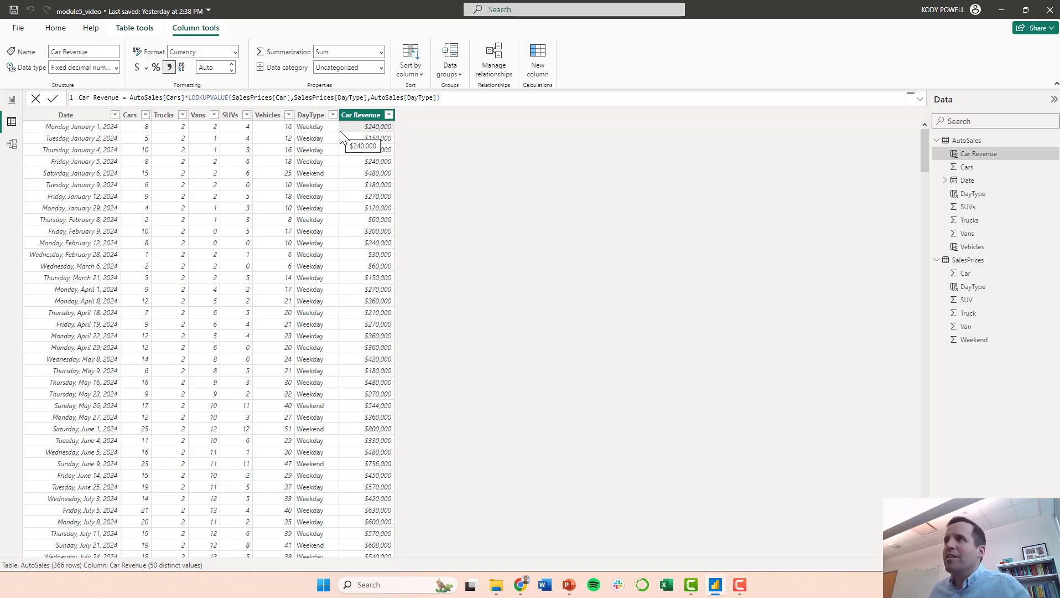
# Step: Copy the whole Car Revenue formula into another new calculated column in the AutoSales table
pyautogui.tripleClick(251, 98)
pyautogui.hotkey('ctrl', 'c')
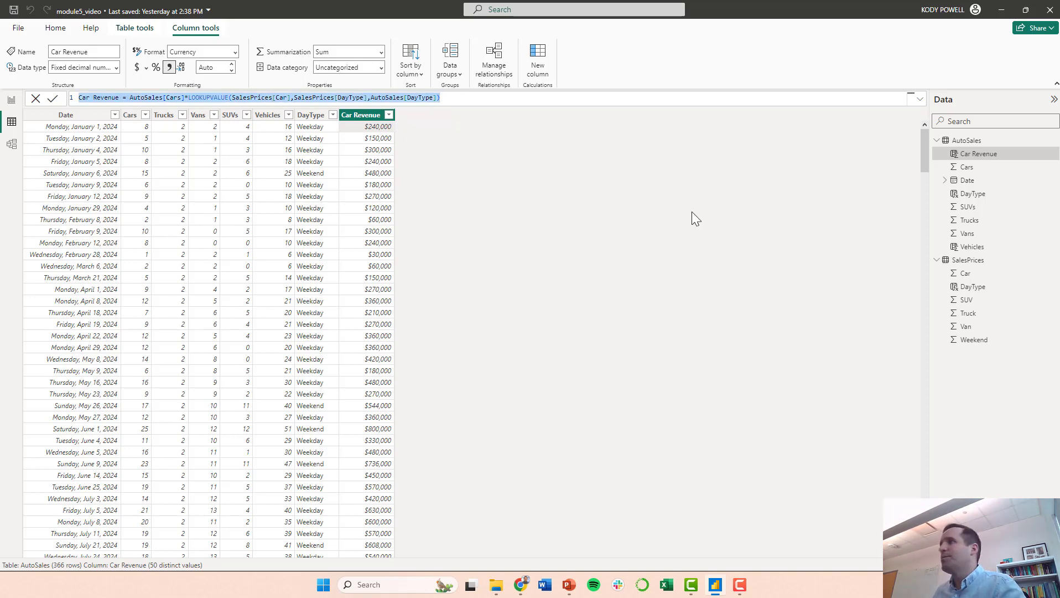
pyautogui.click(968, 142)
pyautogui.rightClick(969, 147)
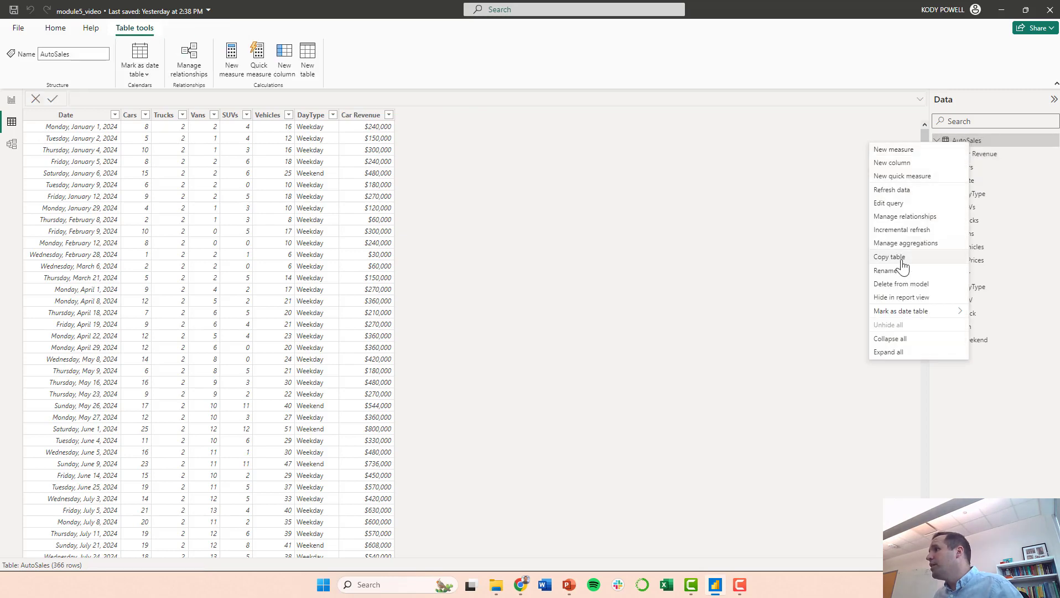
pyautogui.click(908, 165)
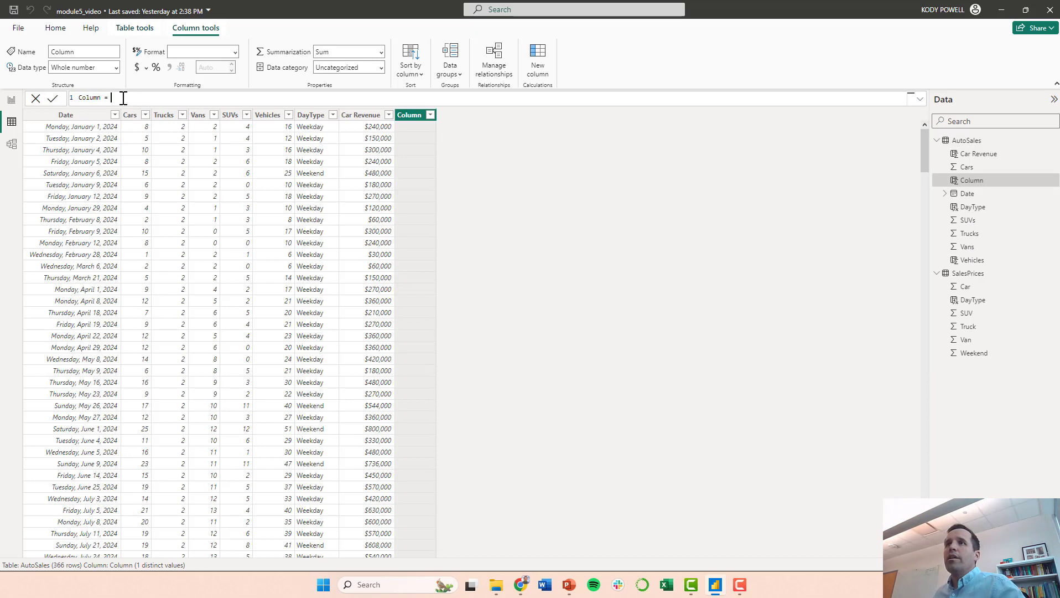
pyautogui.hotkey('ctrl', 'v')
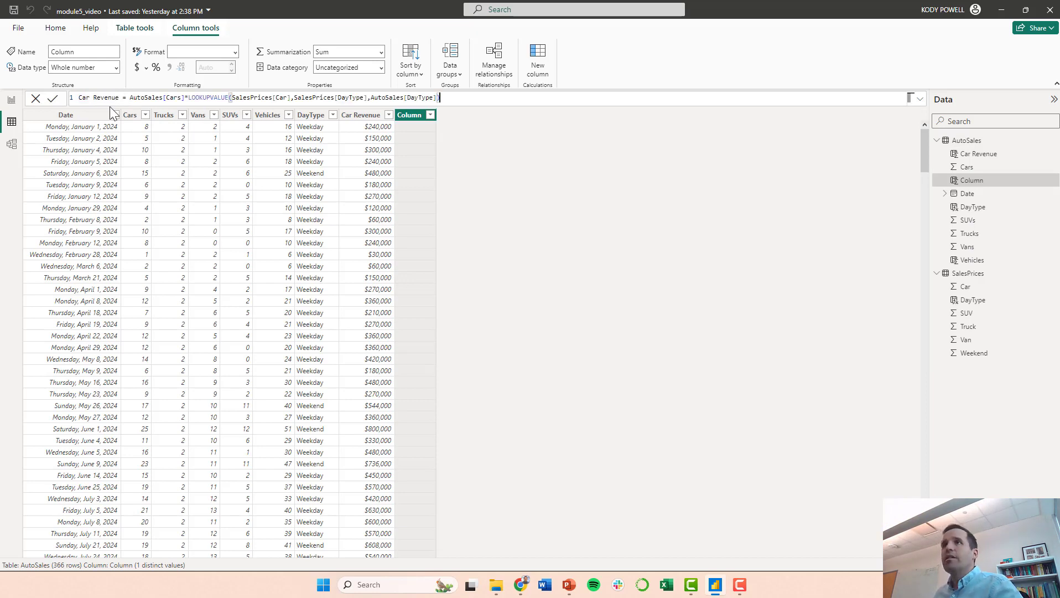
# Step: Change the column name in the copied formula to Truck Revenue
pyautogui.click(83, 98)
pyautogui.write('Truck')
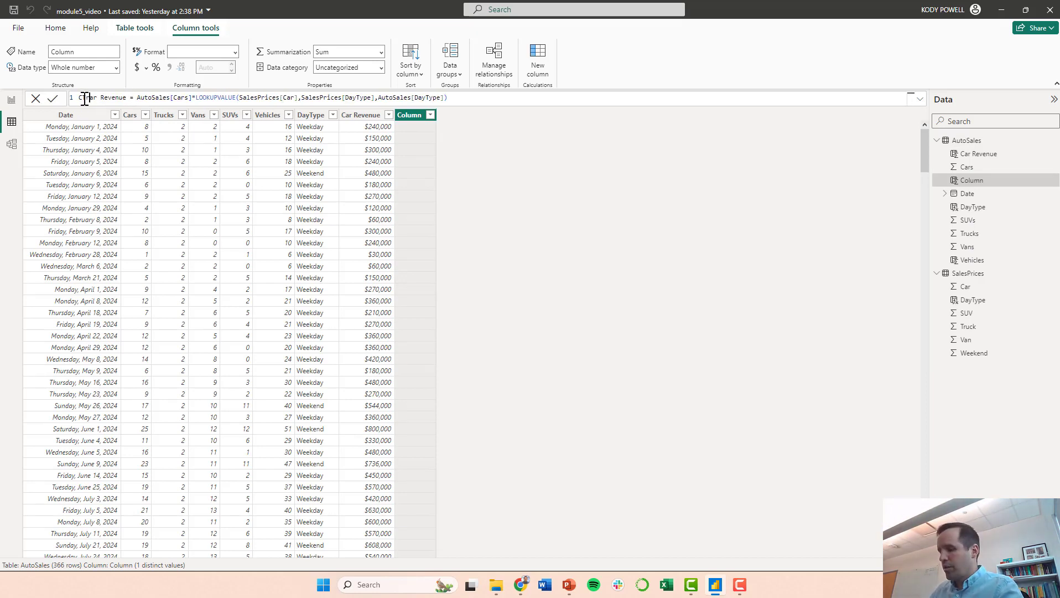
pyautogui.press('BackSpace')
pyautogui.press('BackSpace')
pyautogui.press('BackSpace')
pyautogui.press('BackSpace')
pyautogui.press('BackSpace')
pyautogui.press('BackSpace')
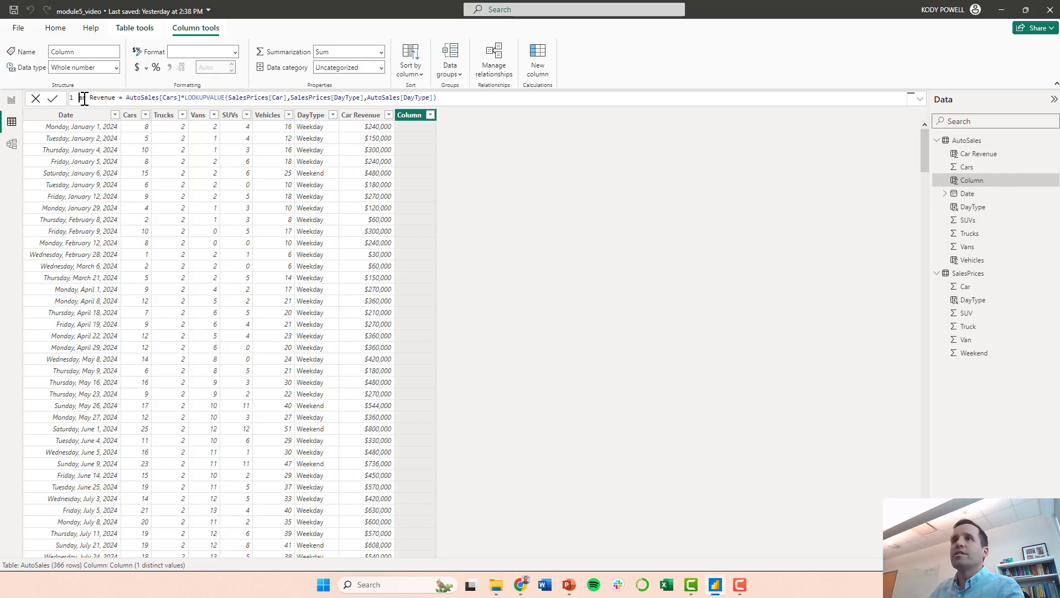
pyautogui.press('Delete')
pyautogui.press('Delete')
pyautogui.press('Delete')
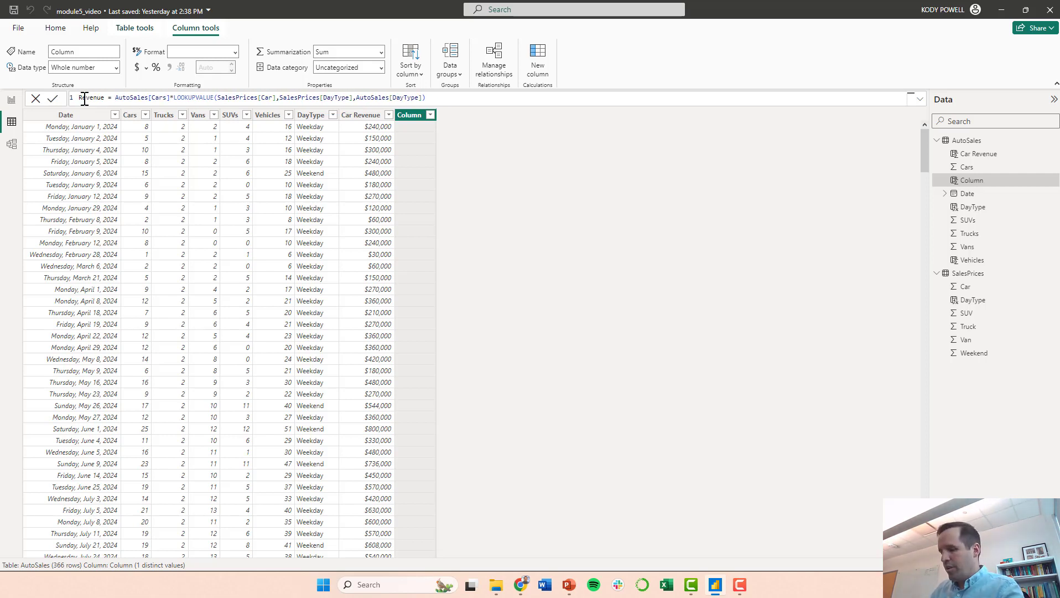
pyautogui.write('Truck')
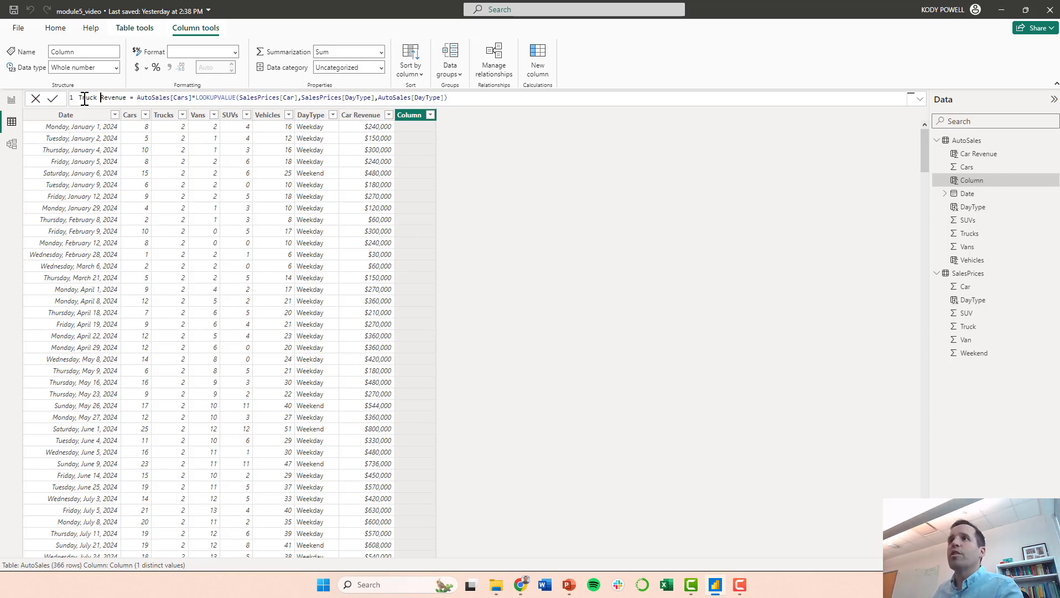
# Step: Change the Truck Revenue formula to multiply AutoSales[Trucks] by the looked-up SalesPrices[Truck], and commit it
pyautogui.doubleClick(187, 98)
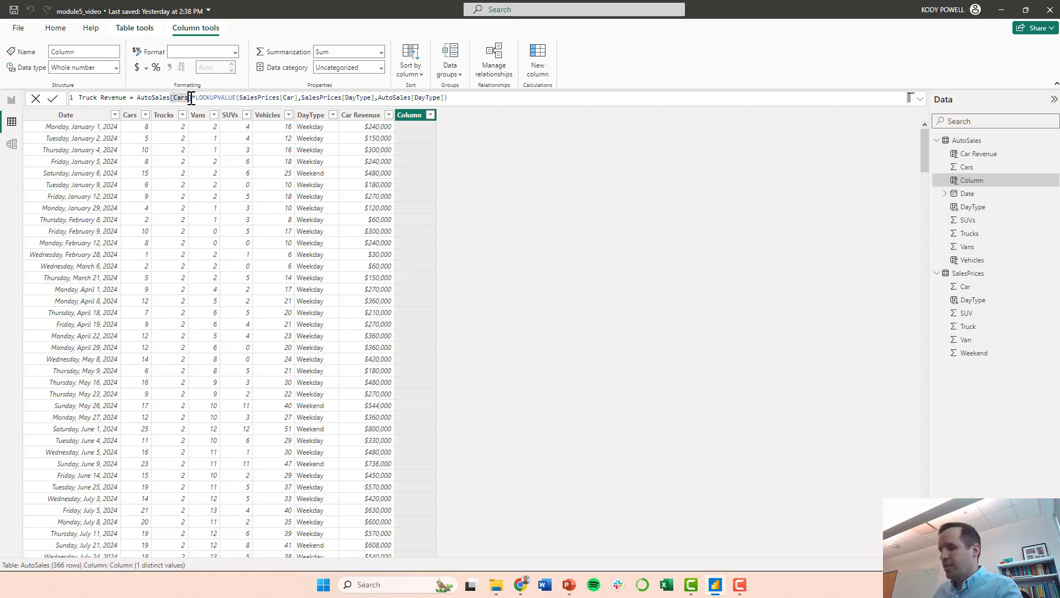
pyautogui.press('BackSpace')
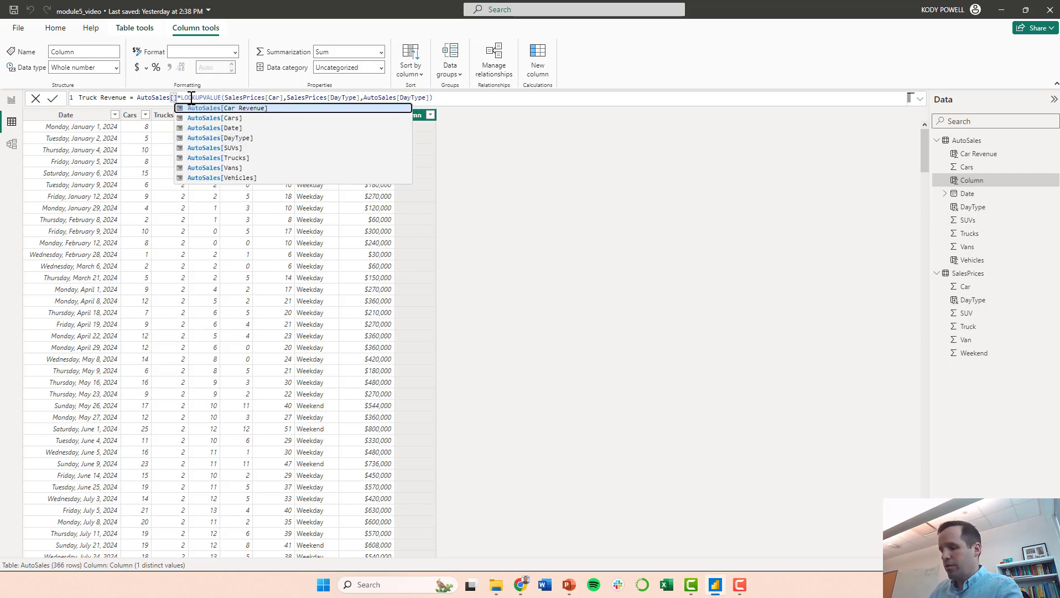
pyautogui.write('Trucks')
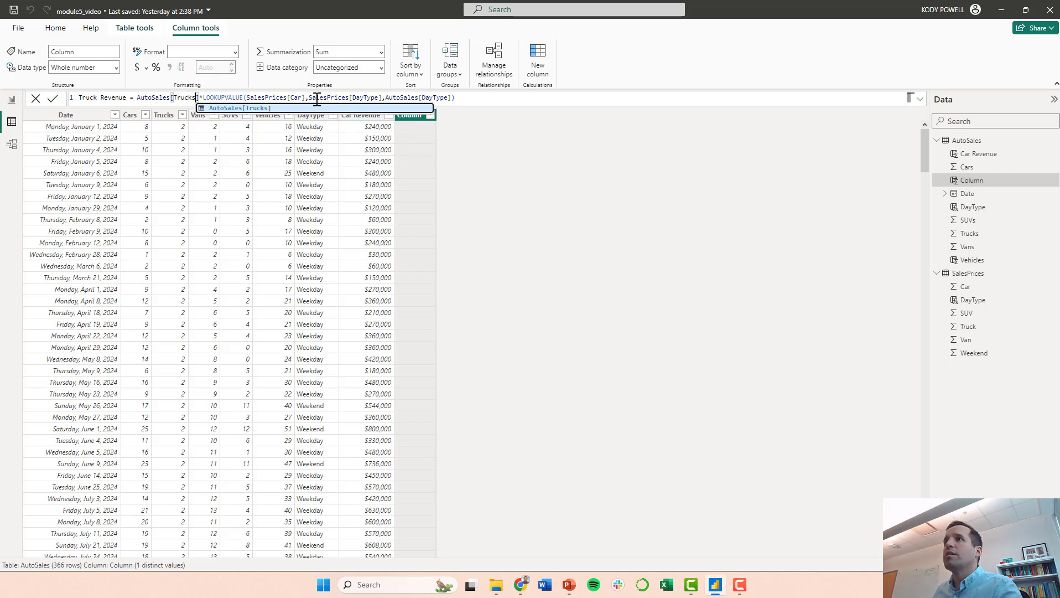
pyautogui.click(303, 98)
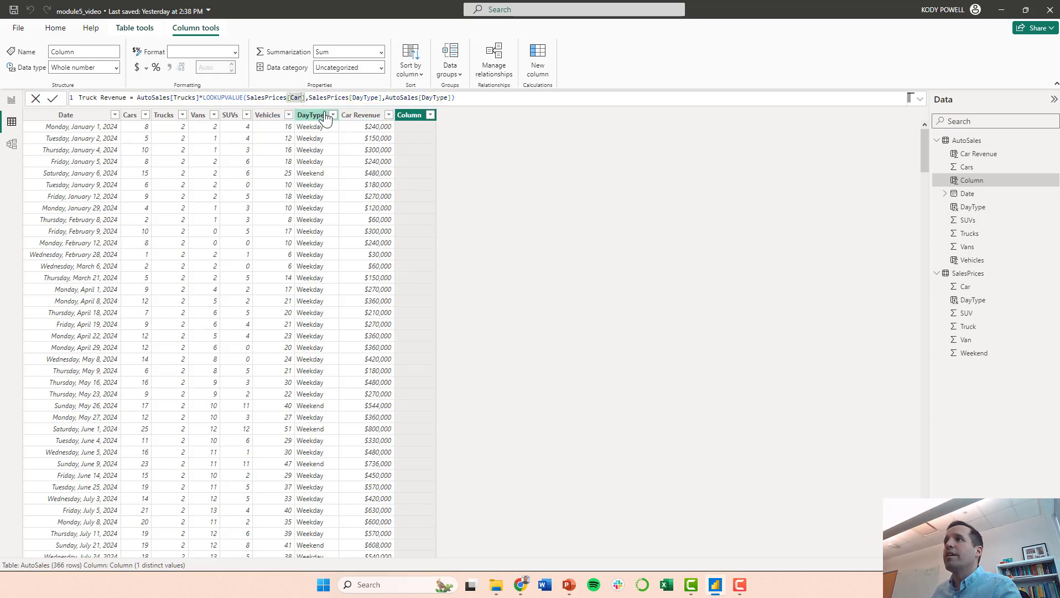
pyautogui.press('BackSpace')
pyautogui.press('BackSpace')
pyautogui.press('BackSpace')
pyautogui.write('Truck')
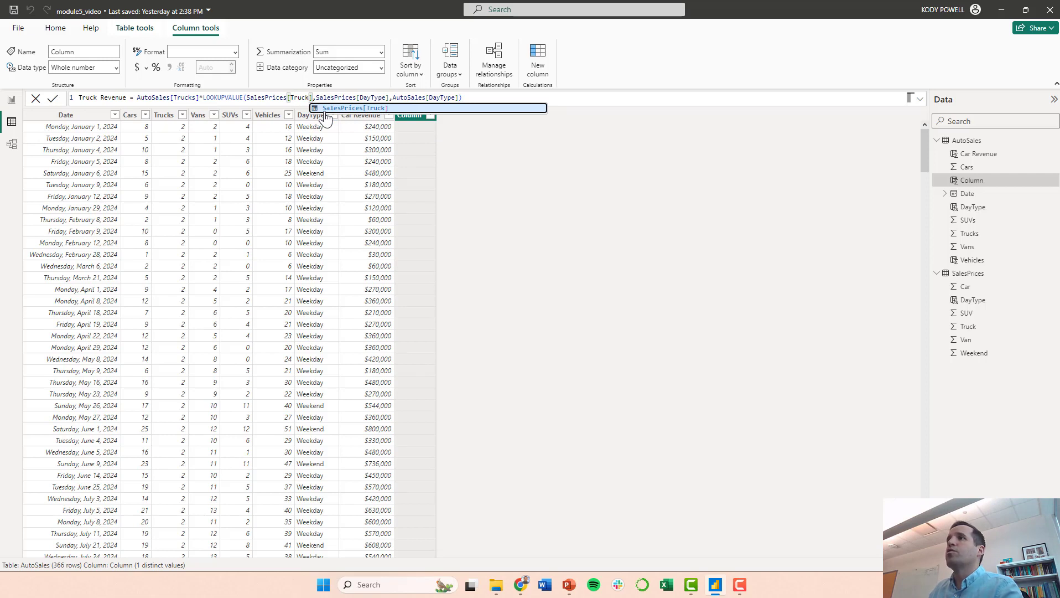
pyautogui.click(473, 97)
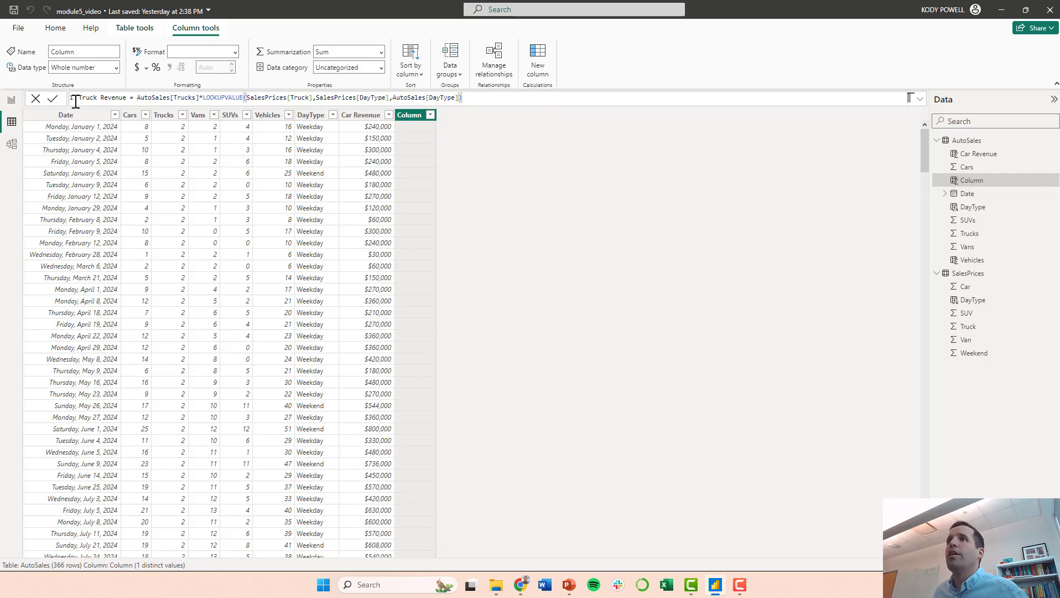
pyautogui.click(54, 100)
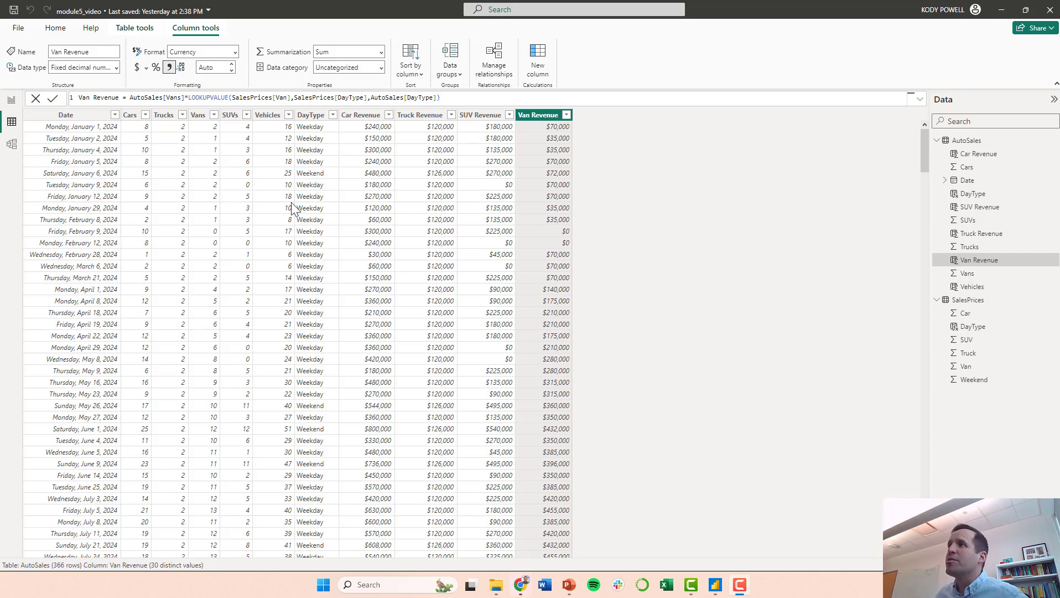
# Step: Review the formulas of the Car, Truck, SUV and Van Revenue columns in the AutoSales table
pyautogui.click(481, 115)
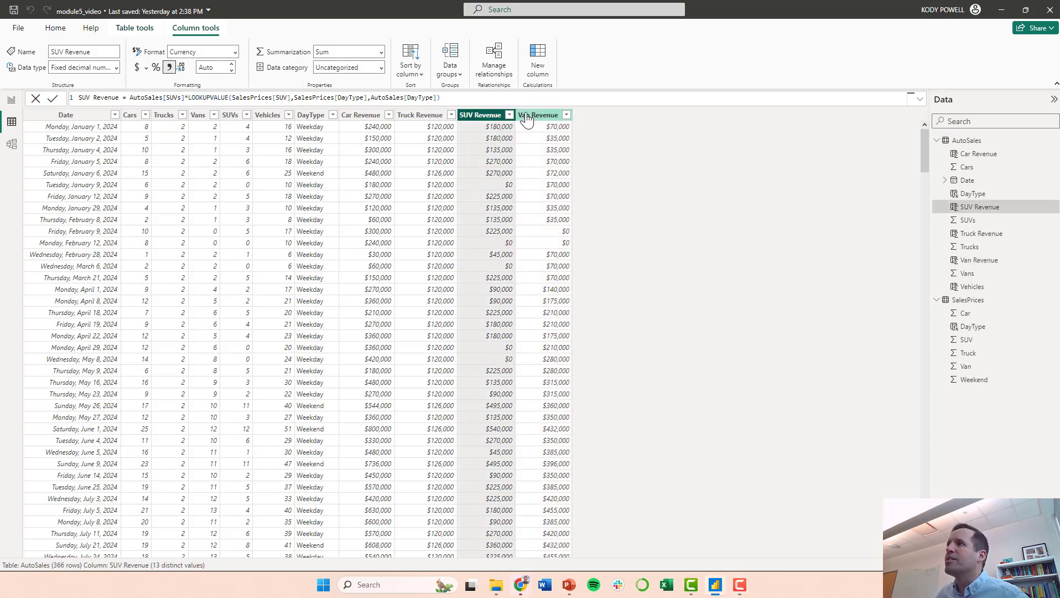
pyautogui.click(527, 117)
pyautogui.click(357, 114)
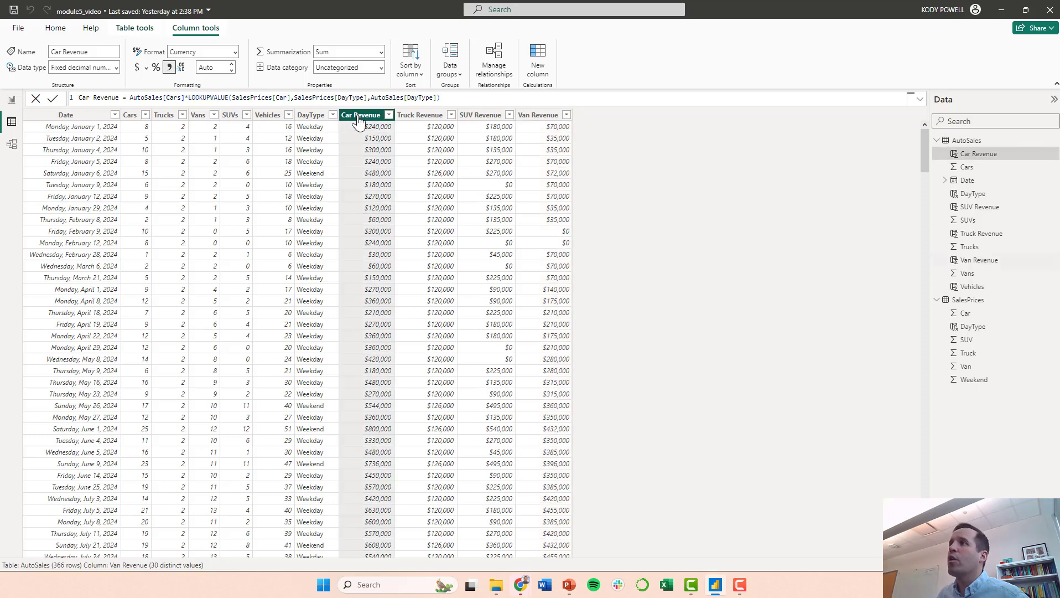
pyautogui.click(420, 115)
pyautogui.click(480, 115)
pyautogui.click(539, 115)
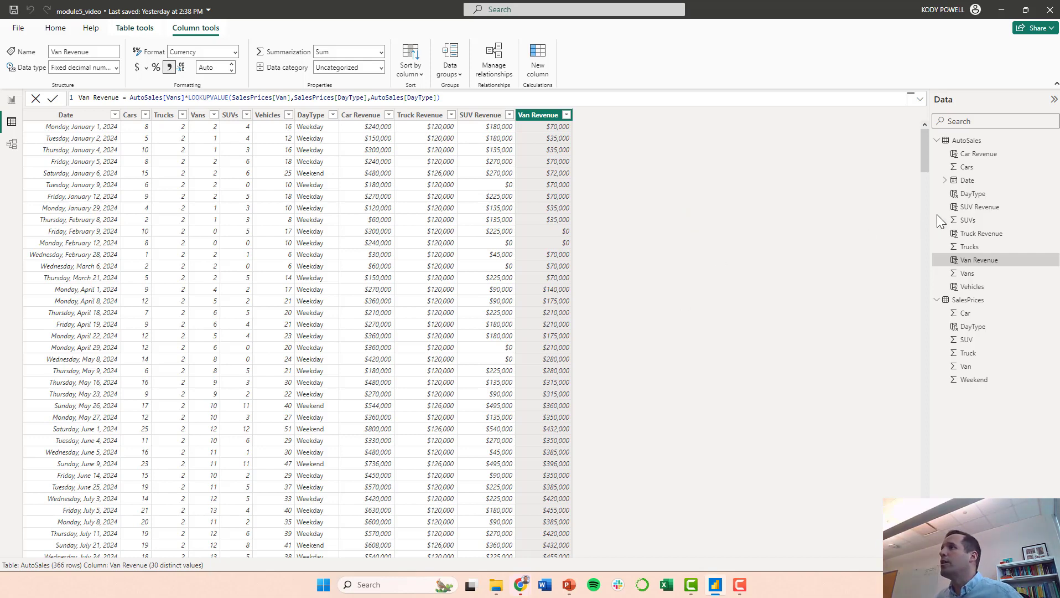
# Step: Add a calculated column named Total Revenue to the AutoSales table, starting its formula with AutoSales[Car Revenue]
pyautogui.rightClick(960, 141)
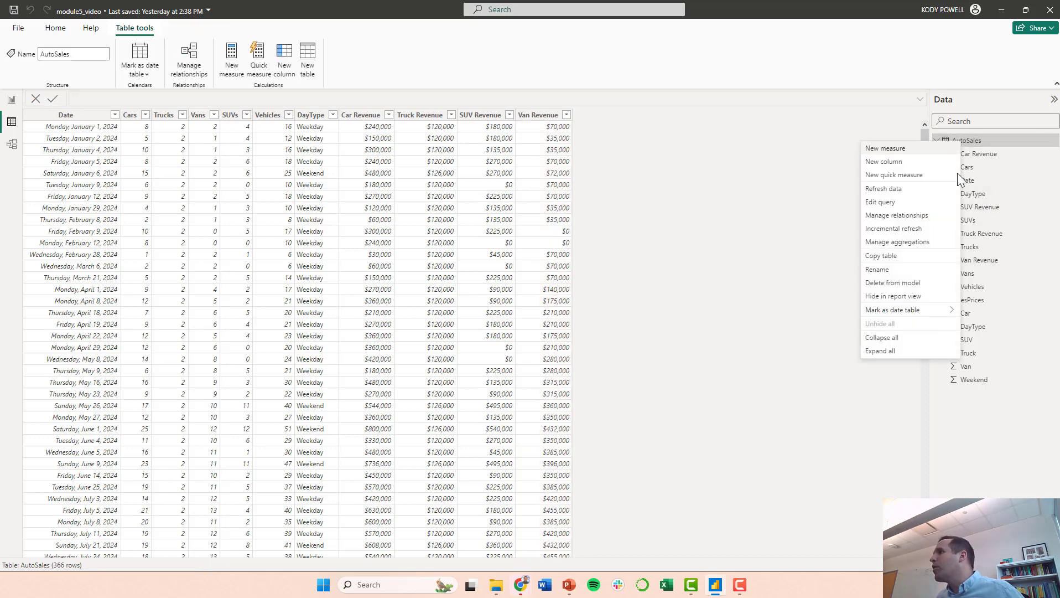
pyautogui.click(893, 166)
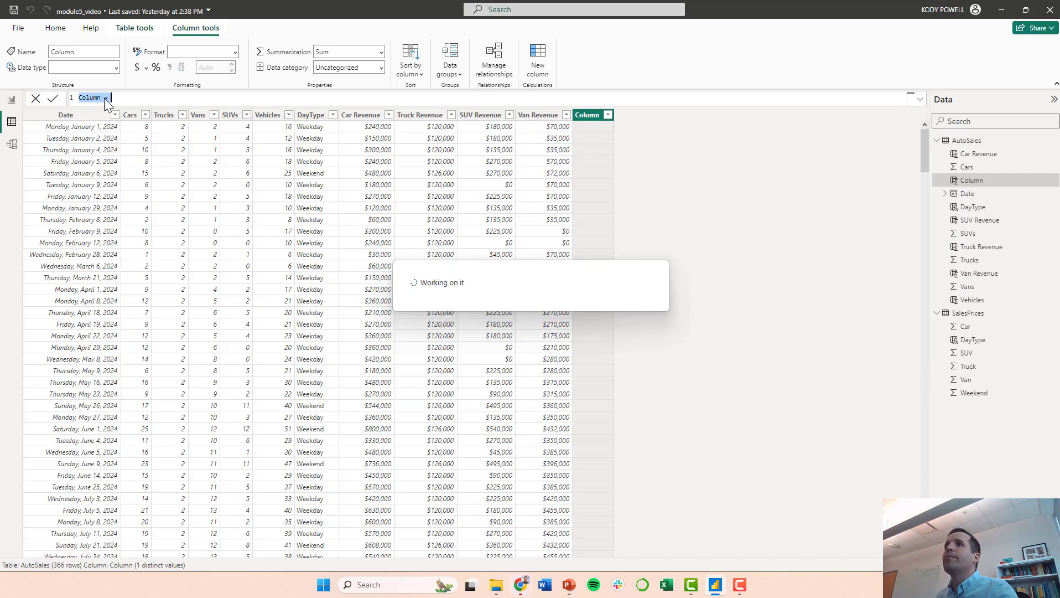
pyautogui.write('T')
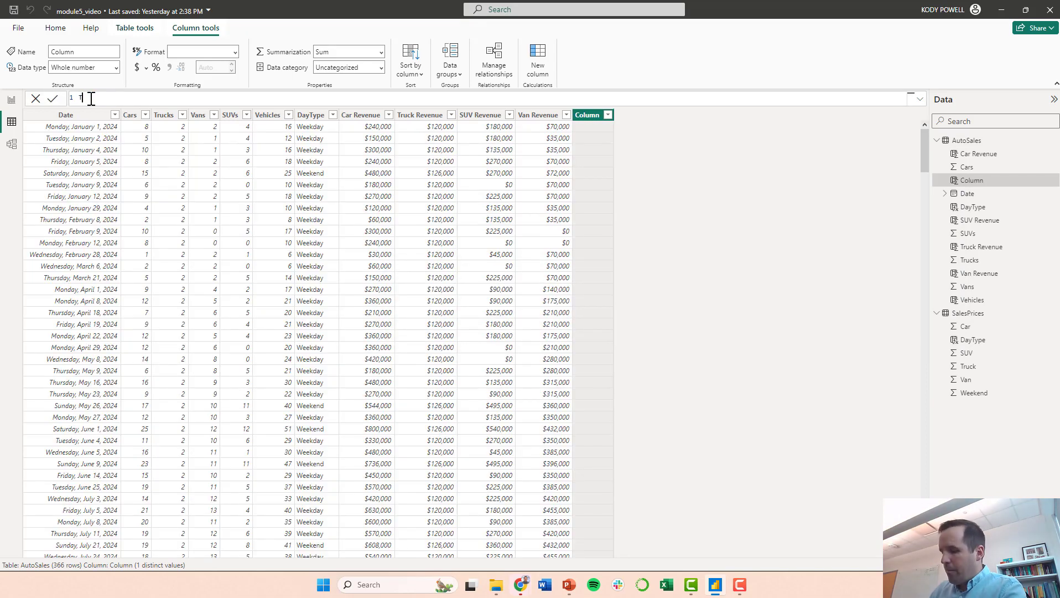
pyautogui.write('otal R')
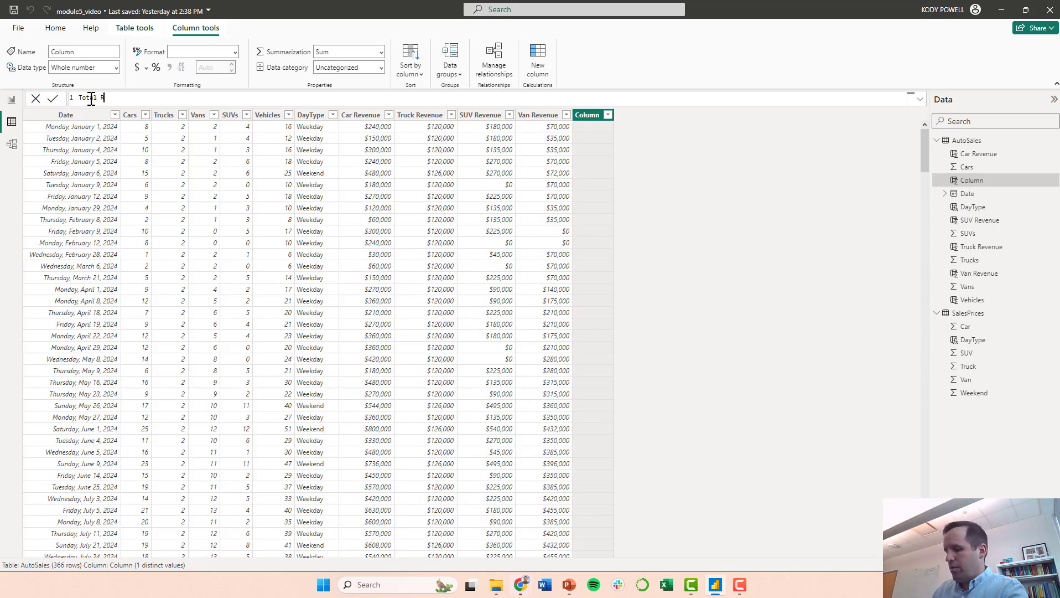
pyautogui.write('evenue')
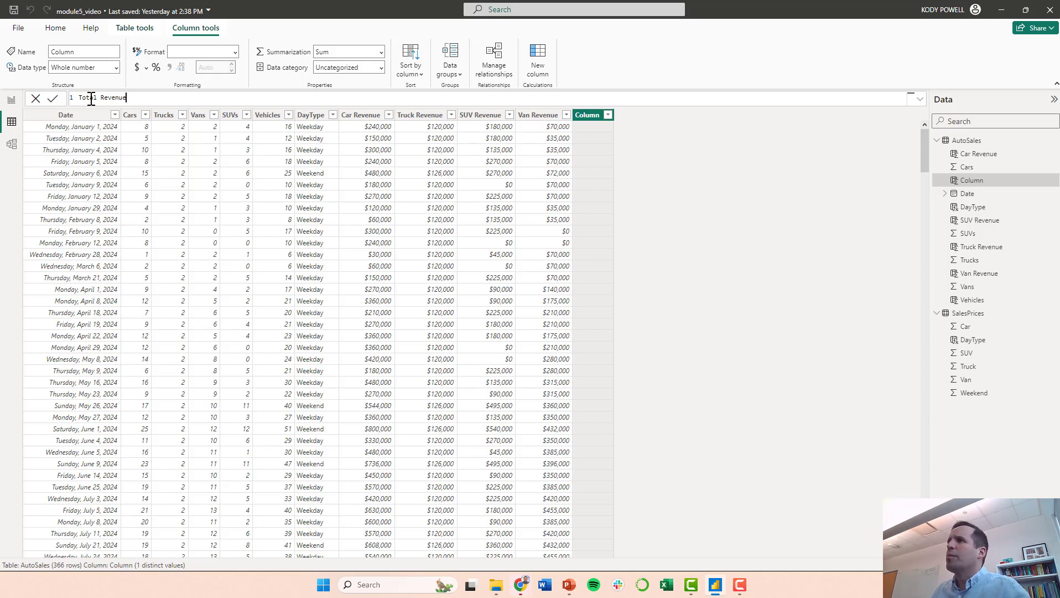
pyautogui.write(' = ')
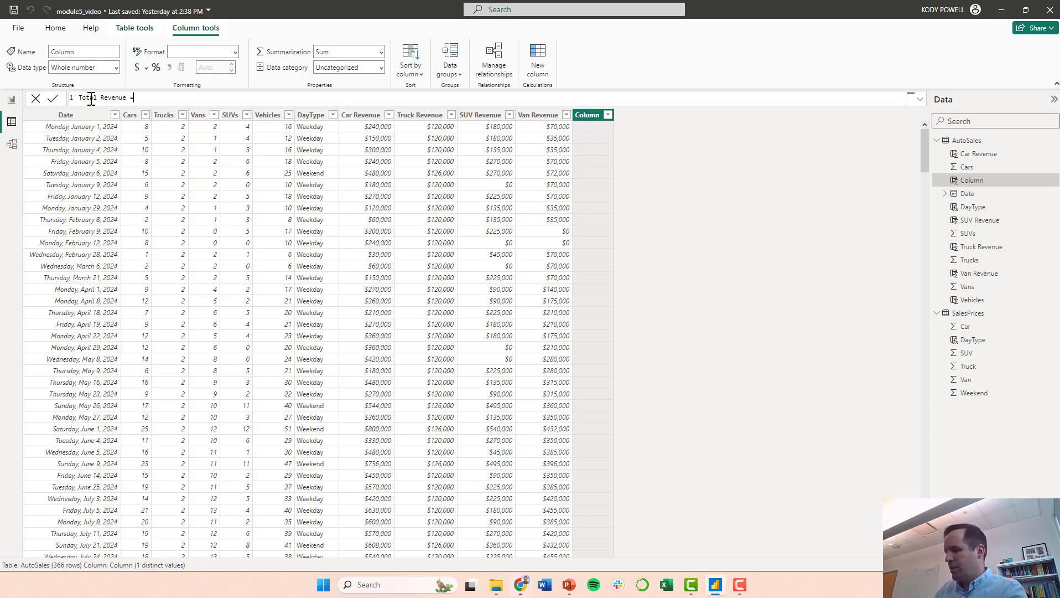
pyautogui.write('auto')
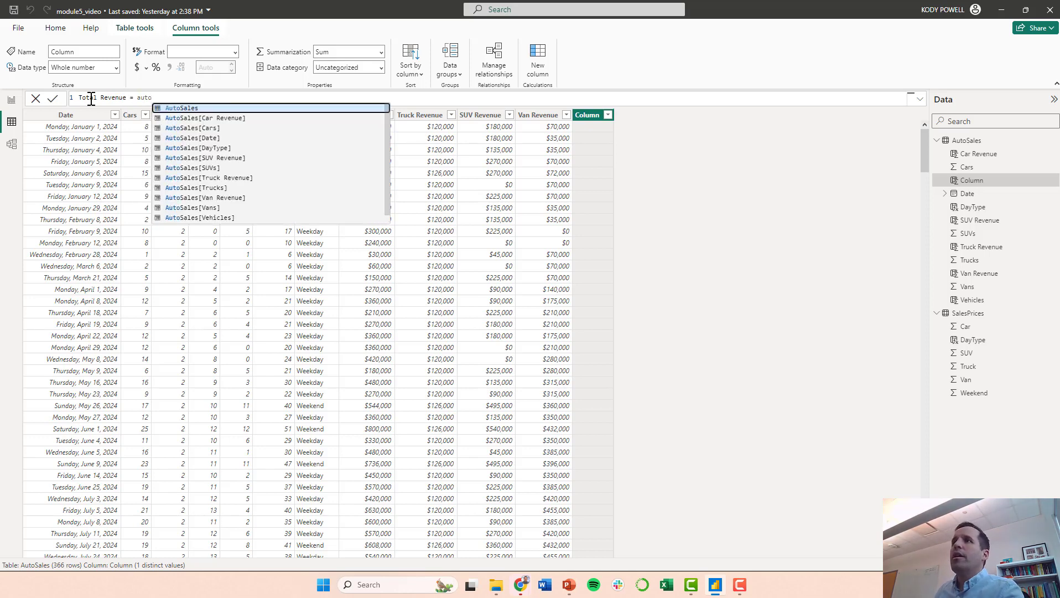
pyautogui.click(191, 118)
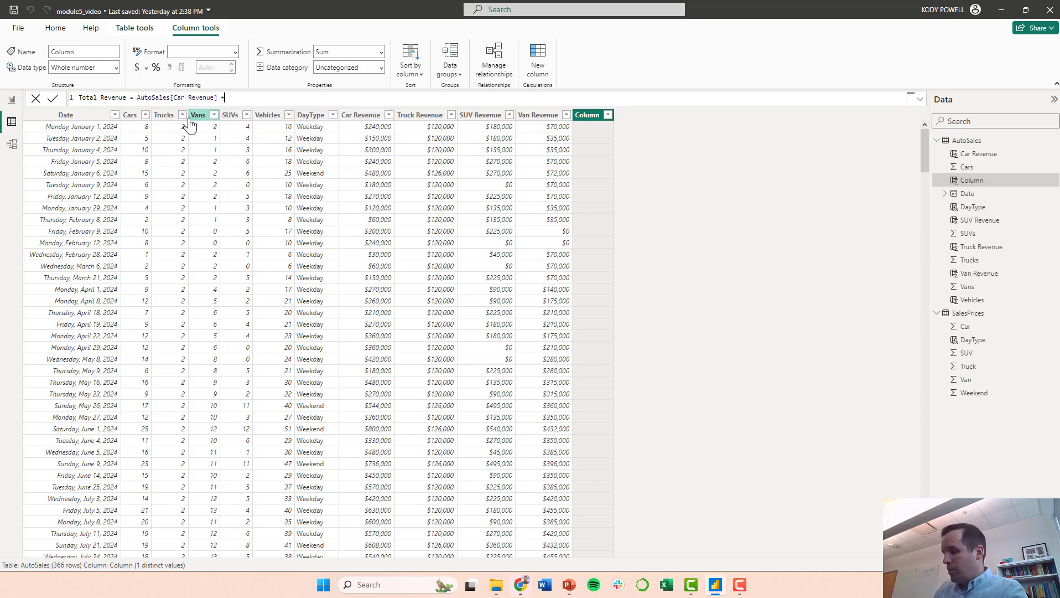
# Step: Add AutoSales[SUV Revenue] and AutoSales[Truck Revenue] to the sum in the Total Revenue formula
pyautogui.write('+ au')
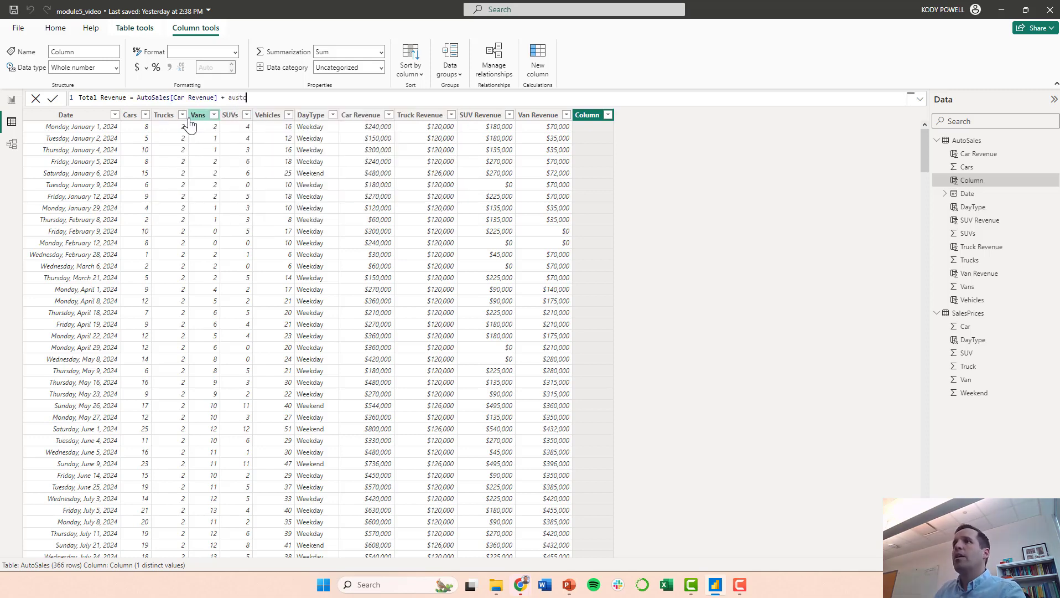
pyautogui.write('to')
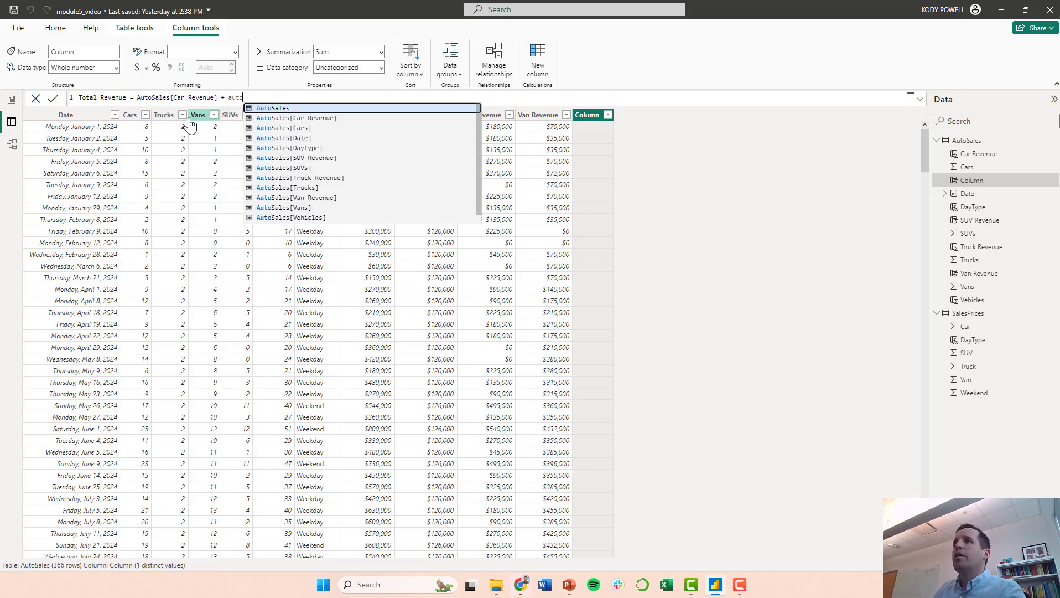
pyautogui.click(284, 159)
pyautogui.write('+ su')
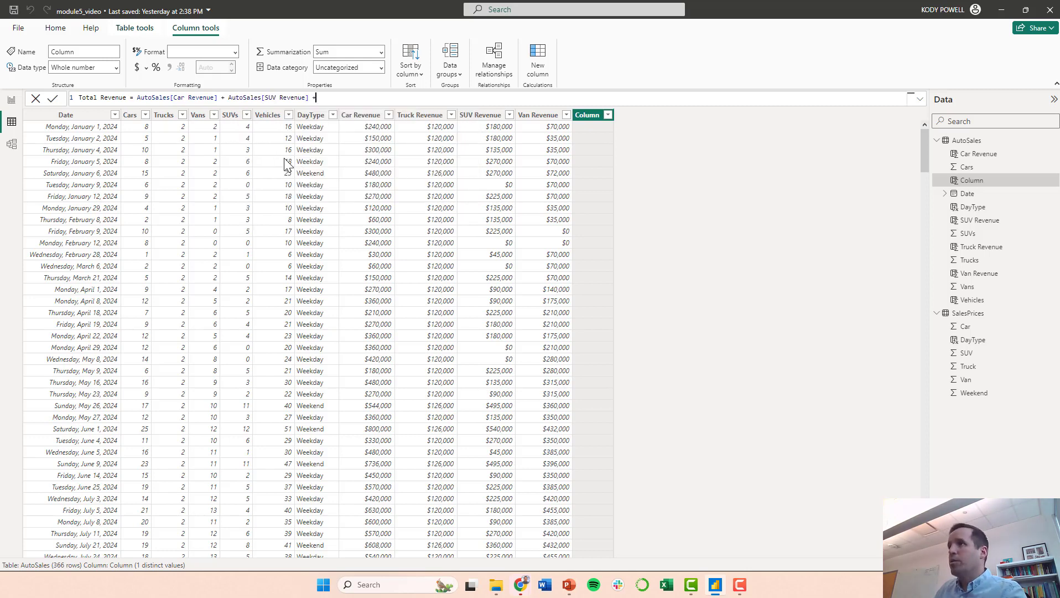
pyautogui.press('BackSpace')
pyautogui.press('BackSpace')
pyautogui.write('auto')
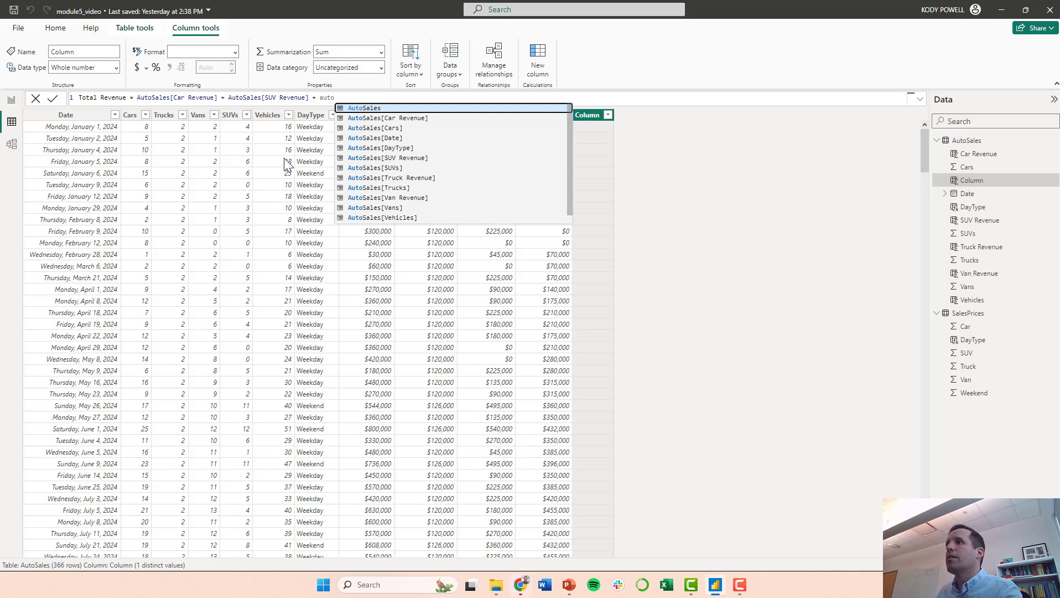
pyautogui.click(401, 177)
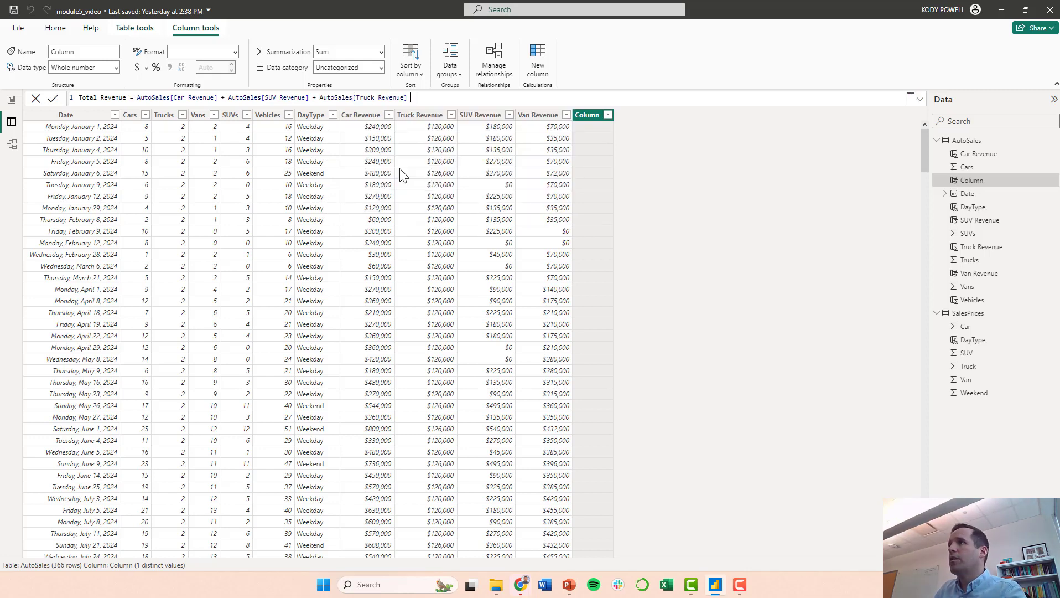
# Step: Complete the Total Revenue sum with AutoSales[Van Revenue] and commit the formula
pyautogui.write('+ auto')
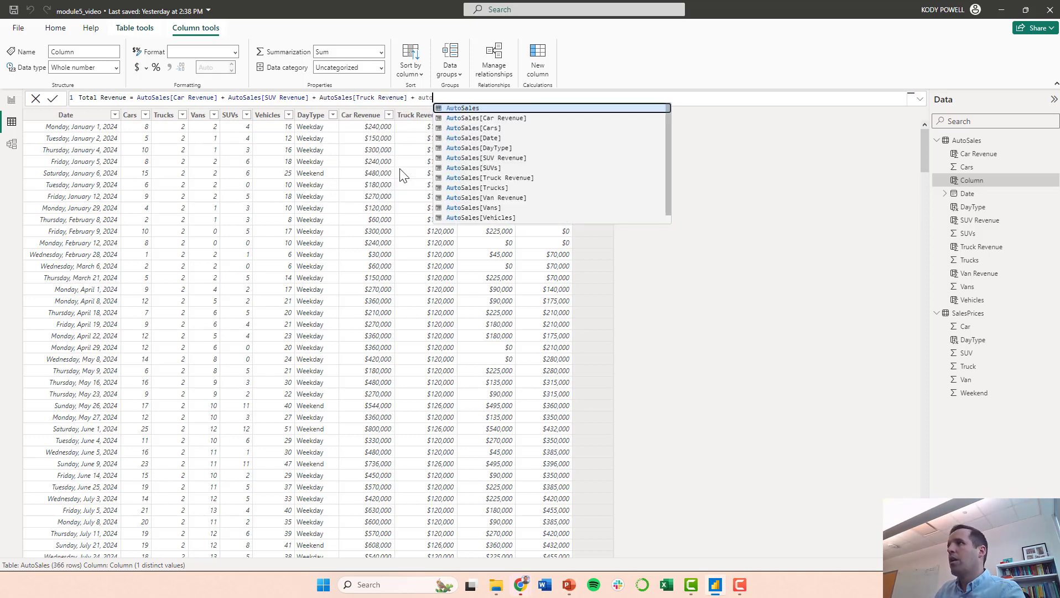
pyautogui.scroll(-1, 468, 205)
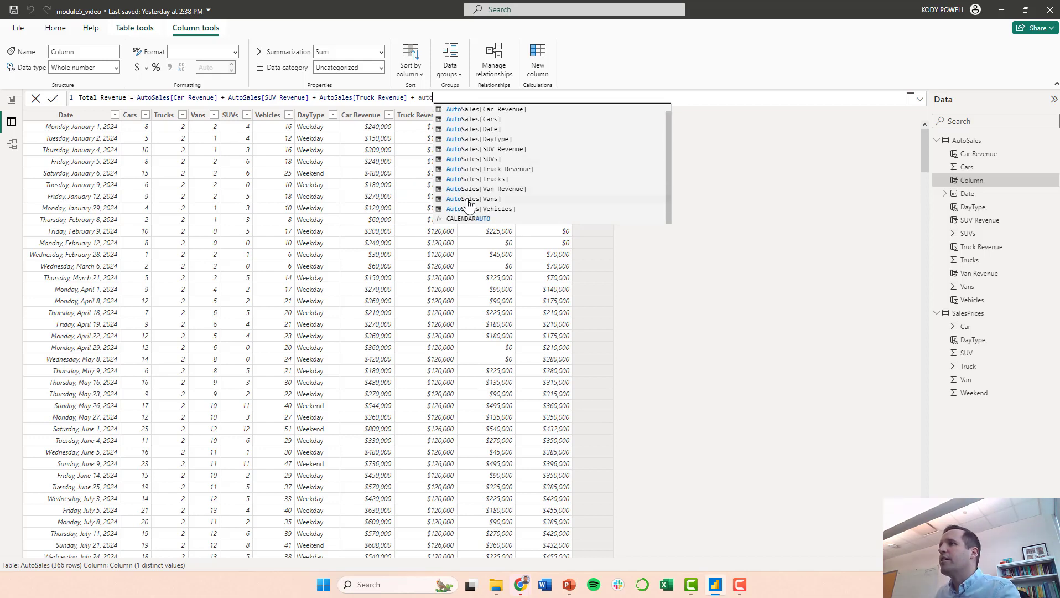
pyautogui.click(468, 190)
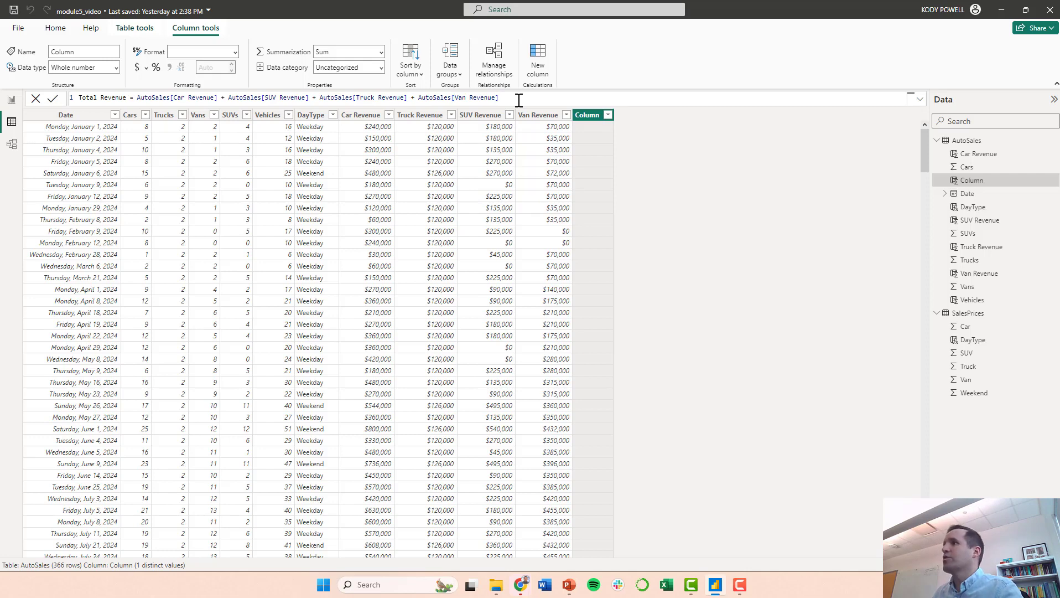
pyautogui.press('Return')
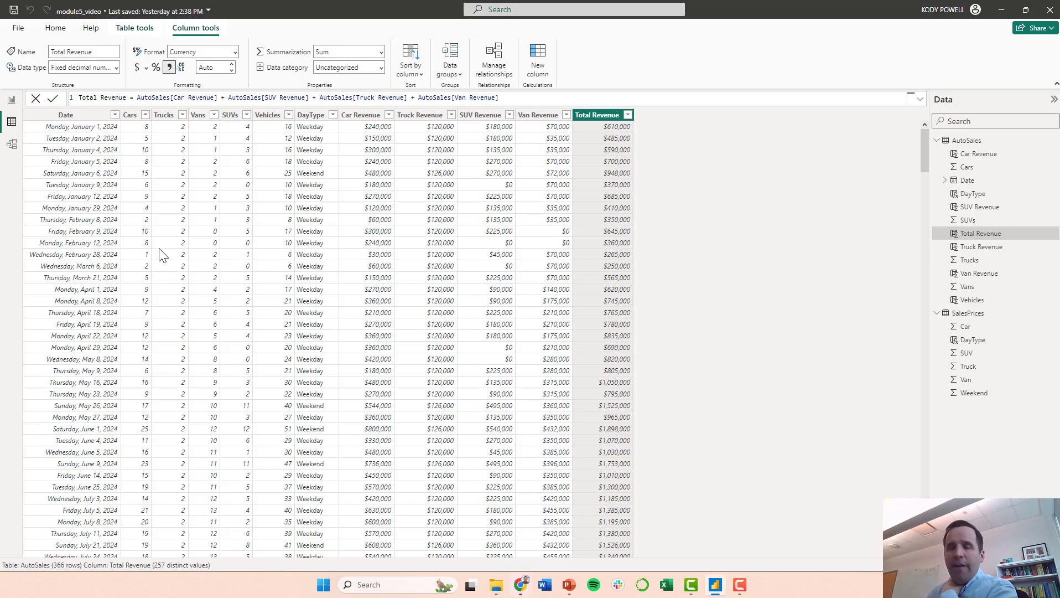
# Step: Return to the report page and delete the DayType, Cars and Trucks scatter chart
pyautogui.click(9, 101)
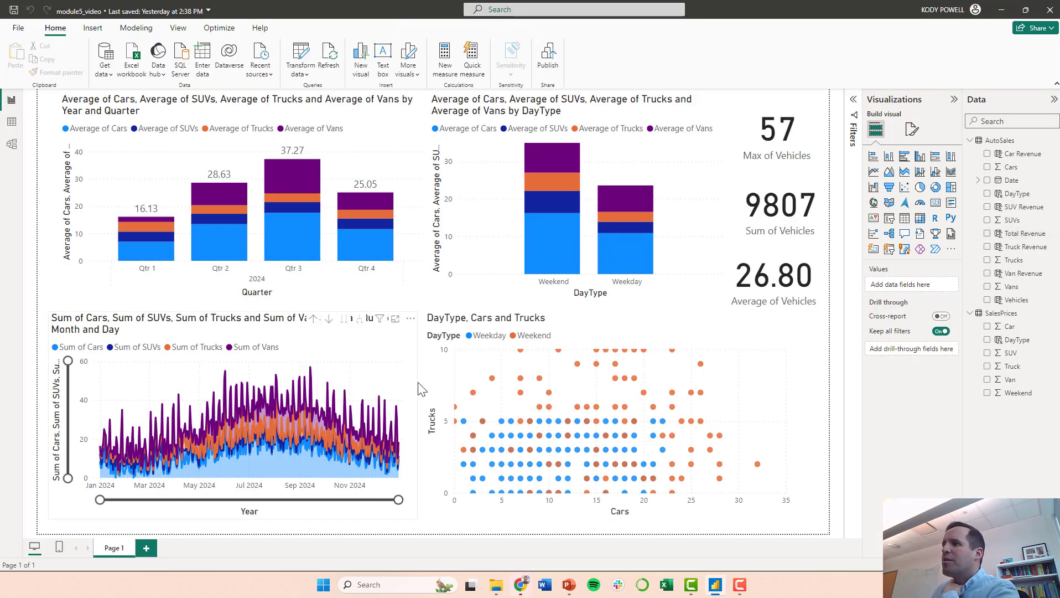
pyautogui.click(570, 324)
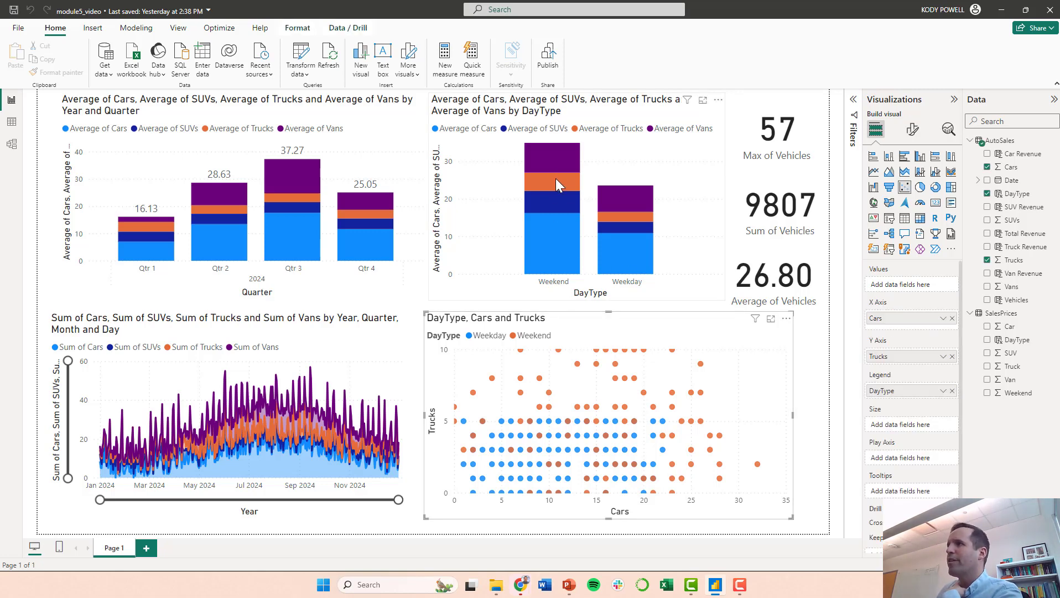
pyautogui.moveTo(545, 245)
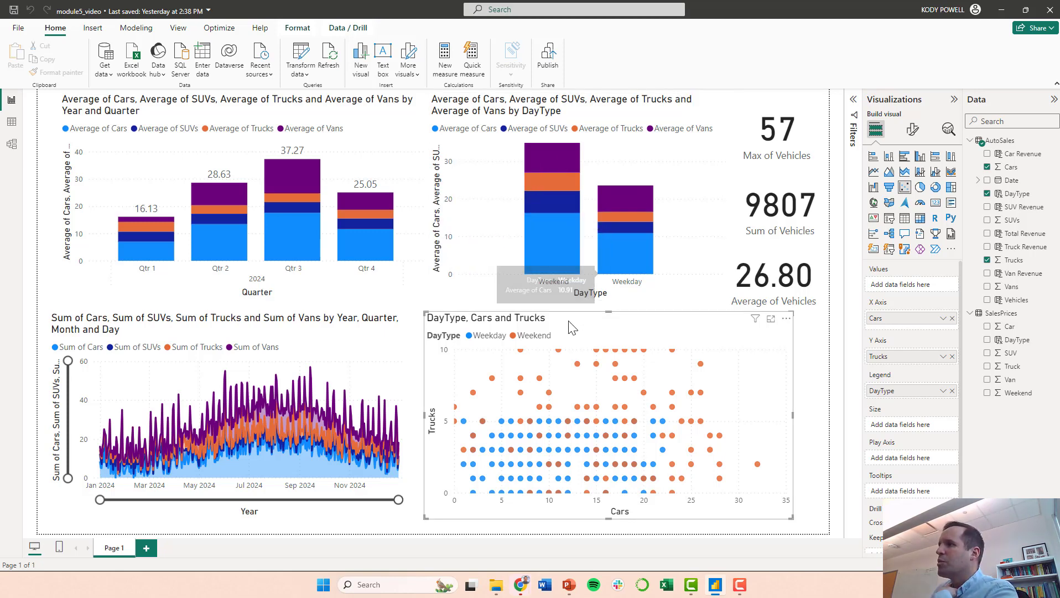
pyautogui.press('Delete')
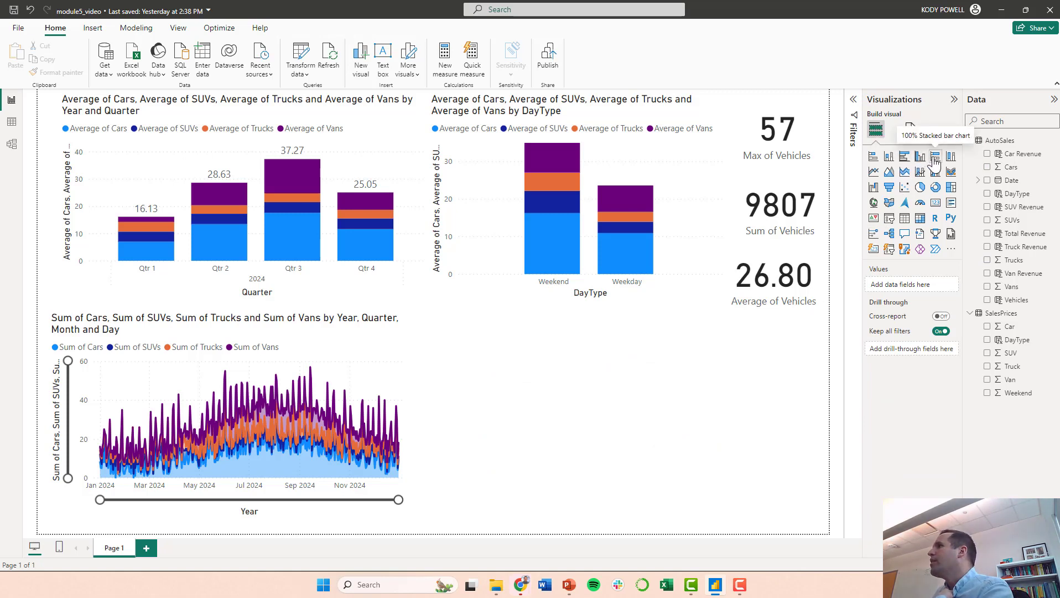
# Step: Insert a stacked bar chart with Car Revenue, SUV Revenue, Truck Revenue and Van Revenue on the X-axis and Date on the Y-axis
pyautogui.click(873, 157)
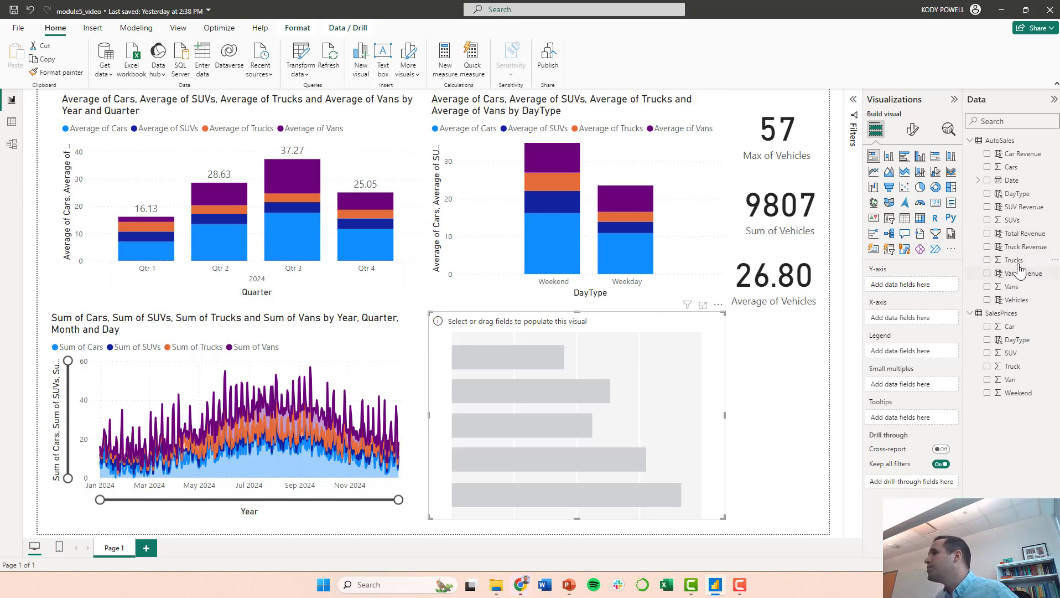
pyautogui.moveTo(1020, 155); pyautogui.dragTo(576, 376)
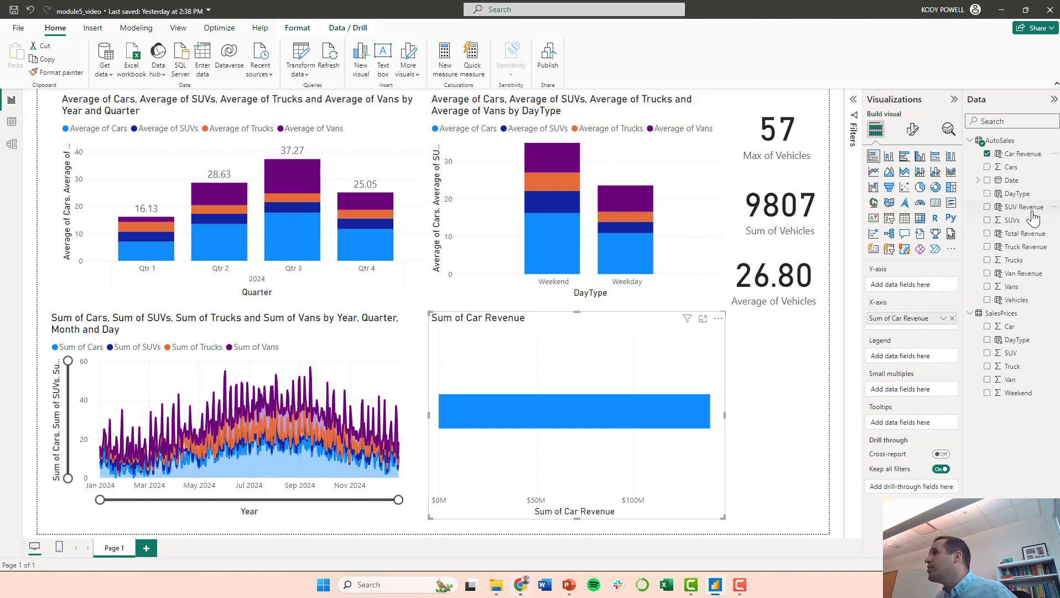
pyautogui.moveTo(1033, 219); pyautogui.dragTo(651, 434)
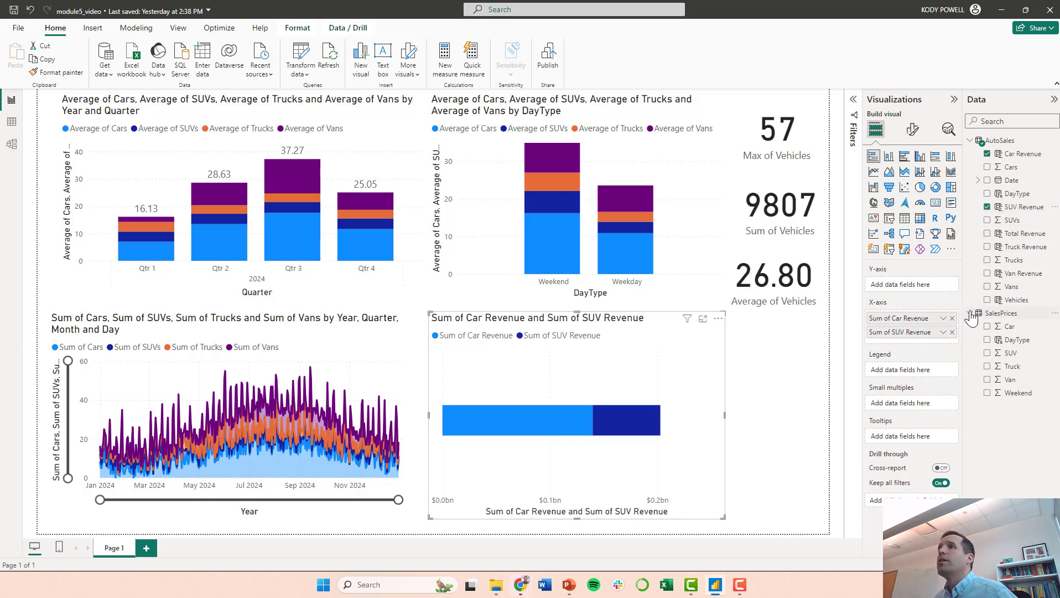
pyautogui.moveTo(1025, 246); pyautogui.dragTo(612, 417)
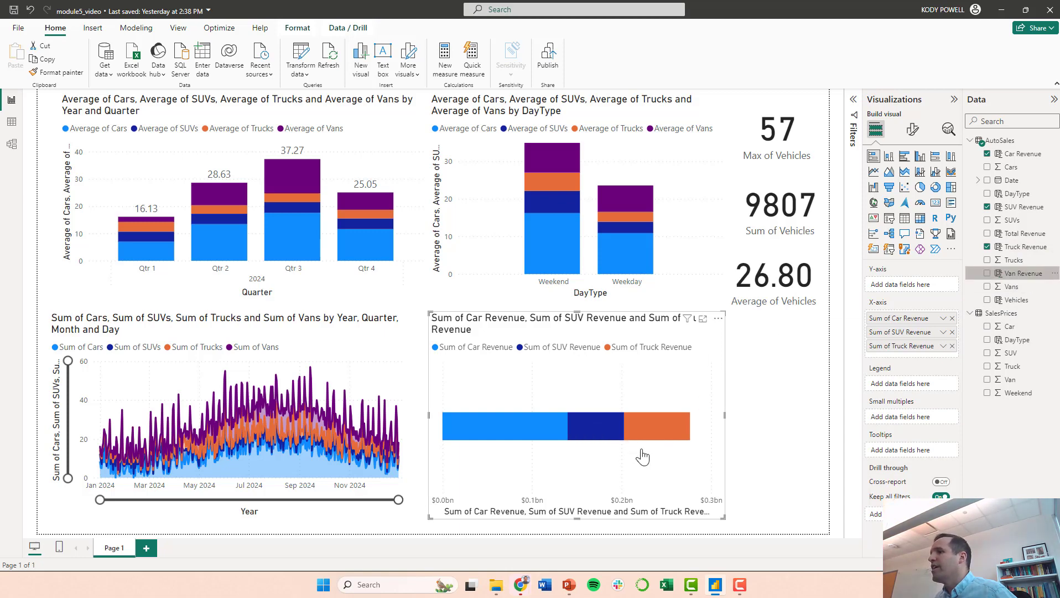
pyautogui.moveTo(642, 456); pyautogui.dragTo(645, 455)
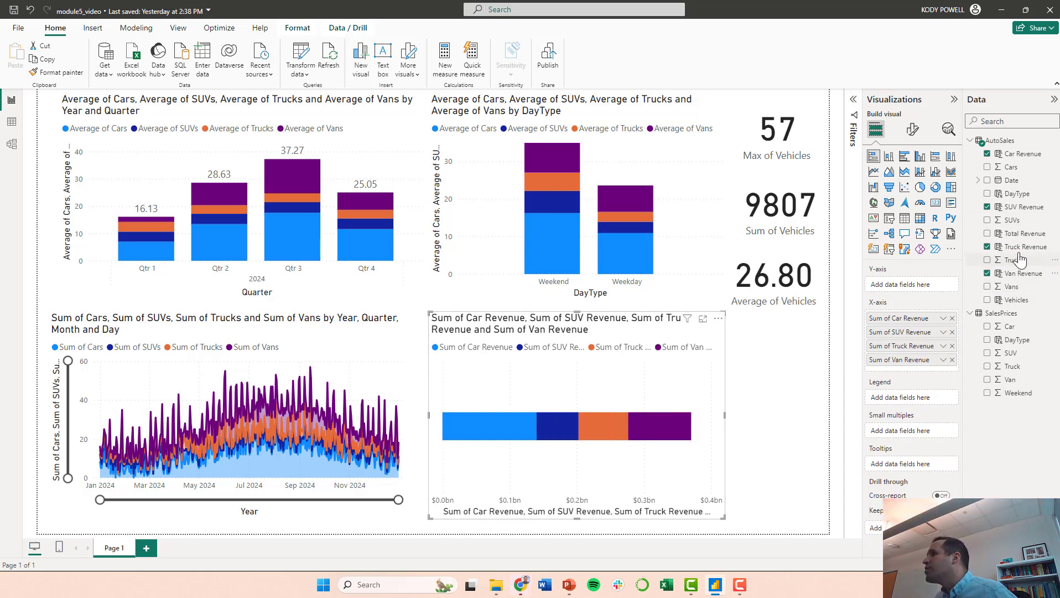
pyautogui.moveTo(1012, 181); pyautogui.dragTo(632, 413)
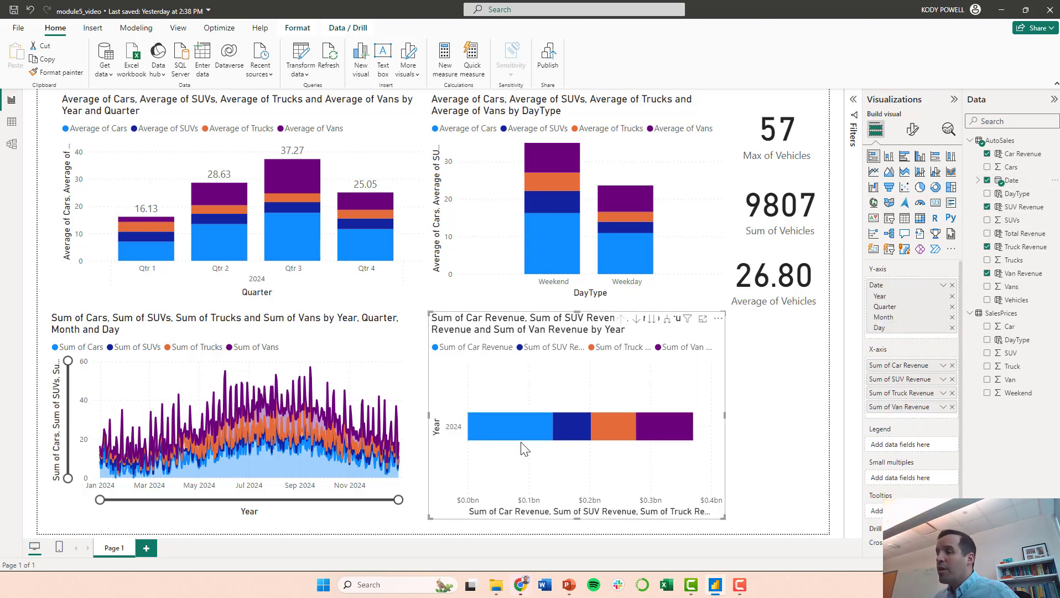
# Step: Widen the revenue bar chart and drill it down from the year 2024 to its quarters
pyautogui.moveTo(725, 415); pyautogui.dragTo(802, 422)
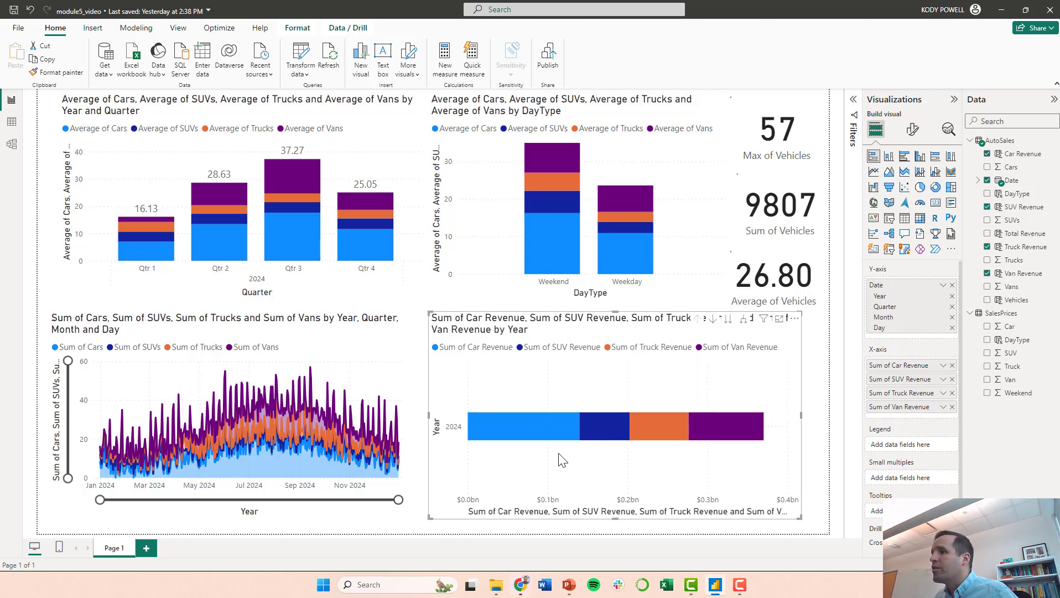
pyautogui.click(712, 319)
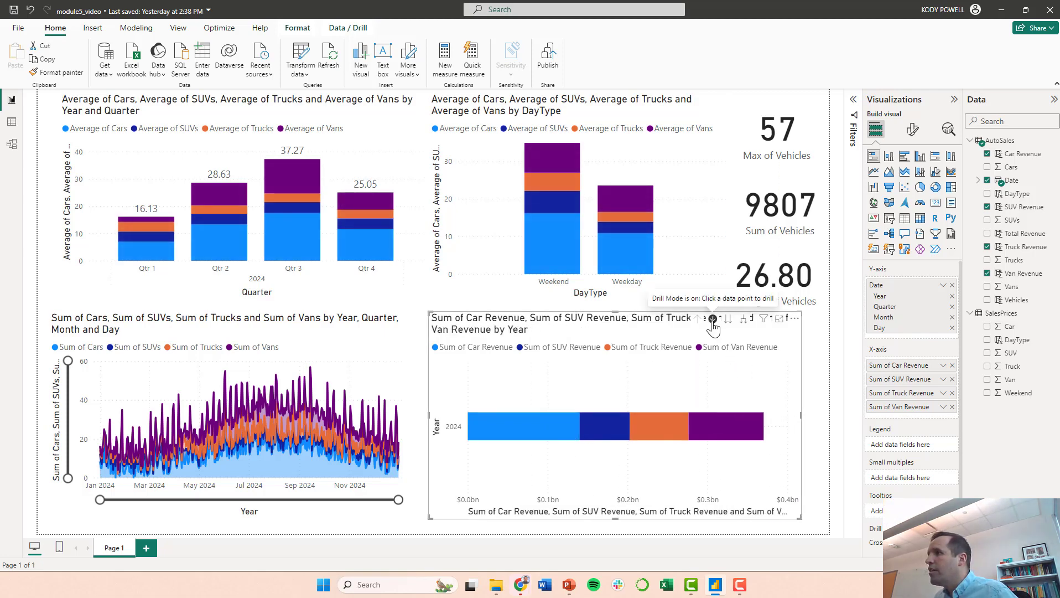
pyautogui.click(526, 427)
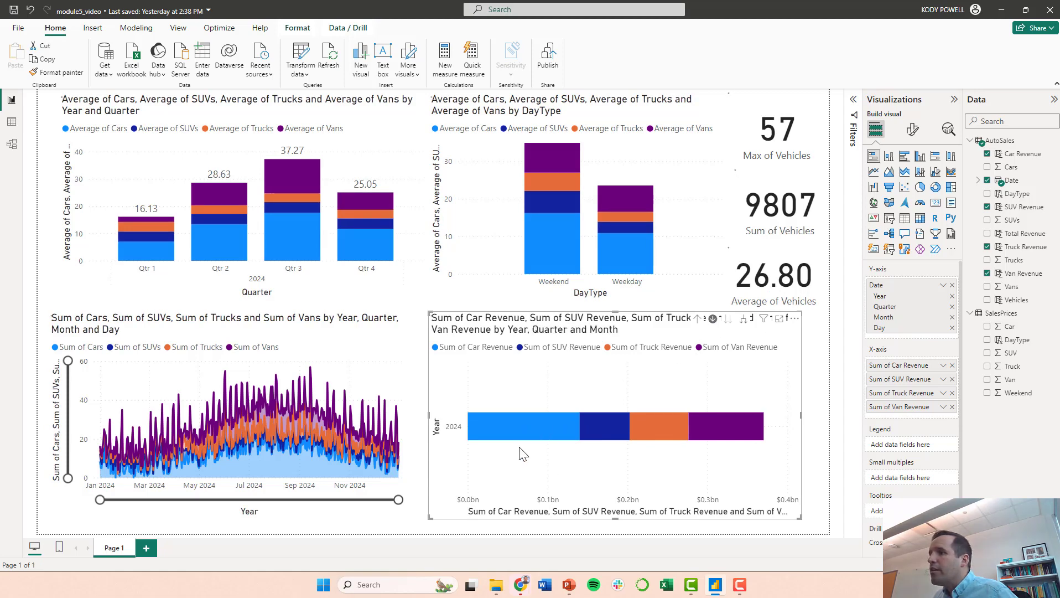
pyautogui.click(697, 319)
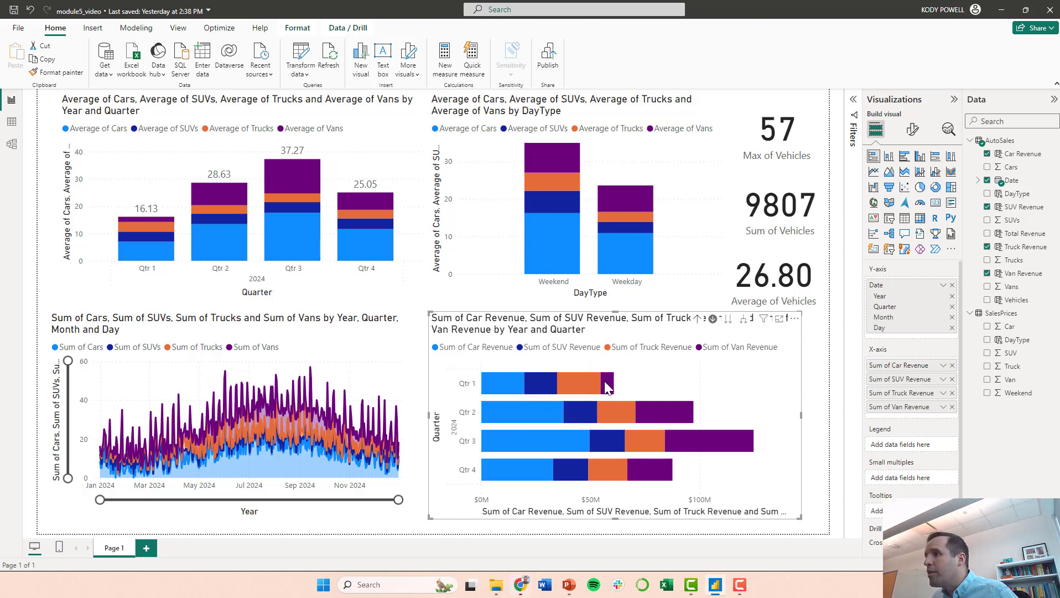
pyautogui.moveTo(606, 385)
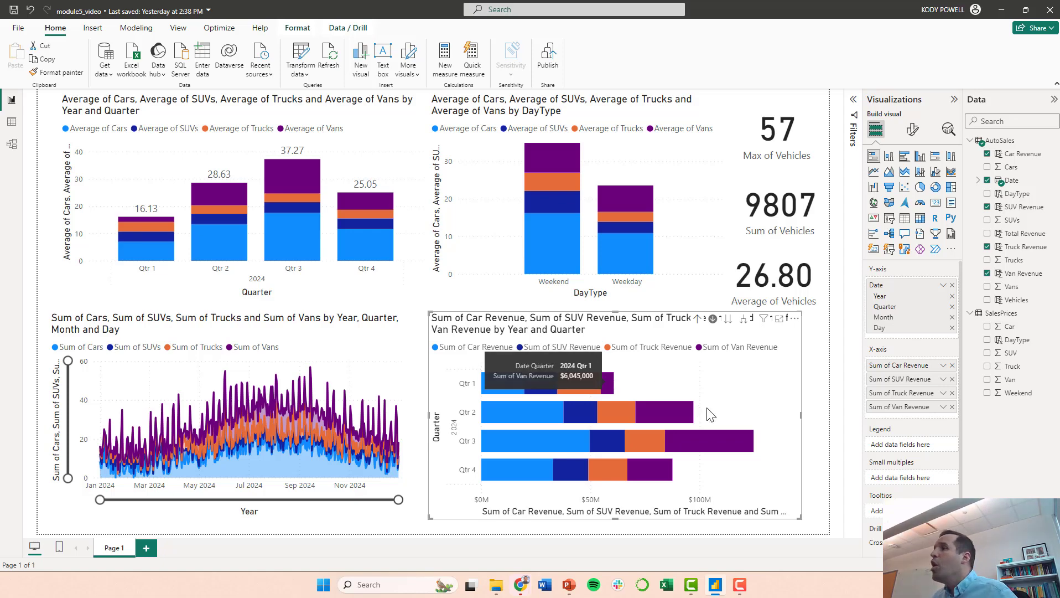
# Step: Turn on total labels for the quarterly revenue bar chart
pyautogui.click(912, 129)
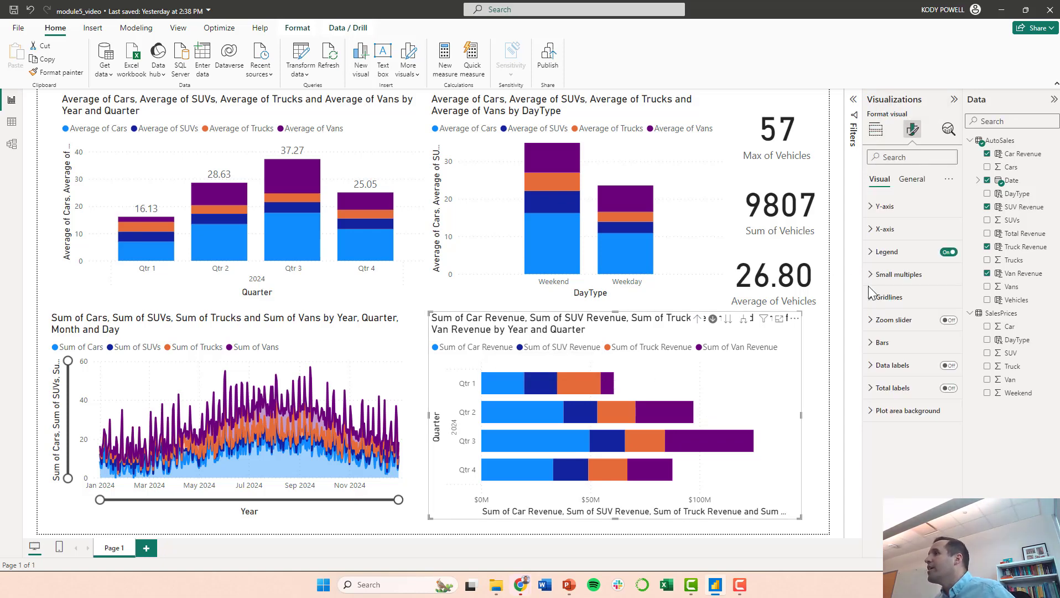
pyautogui.click(871, 389)
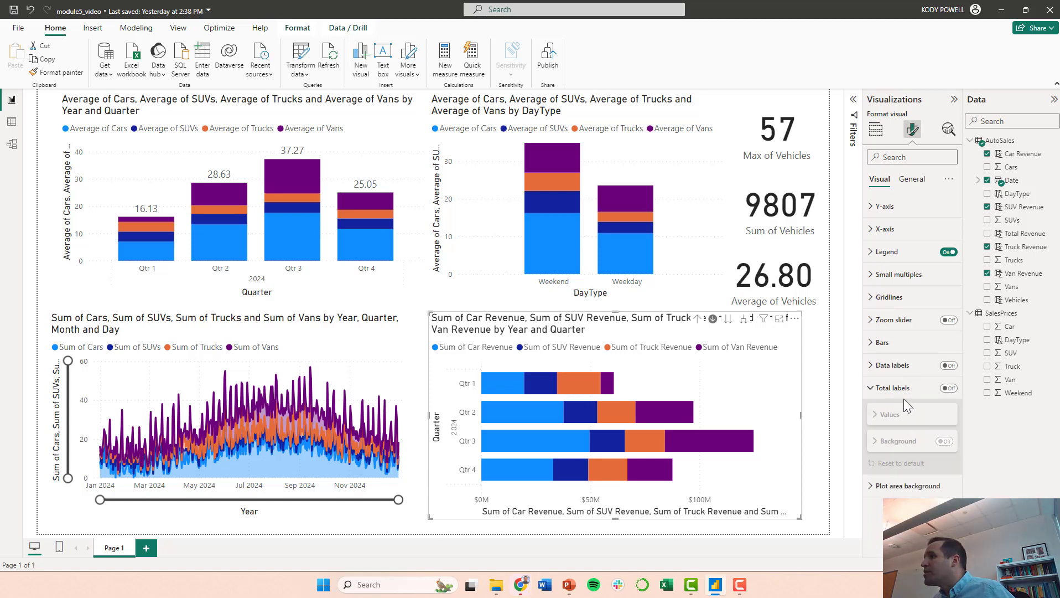
pyautogui.click(948, 388)
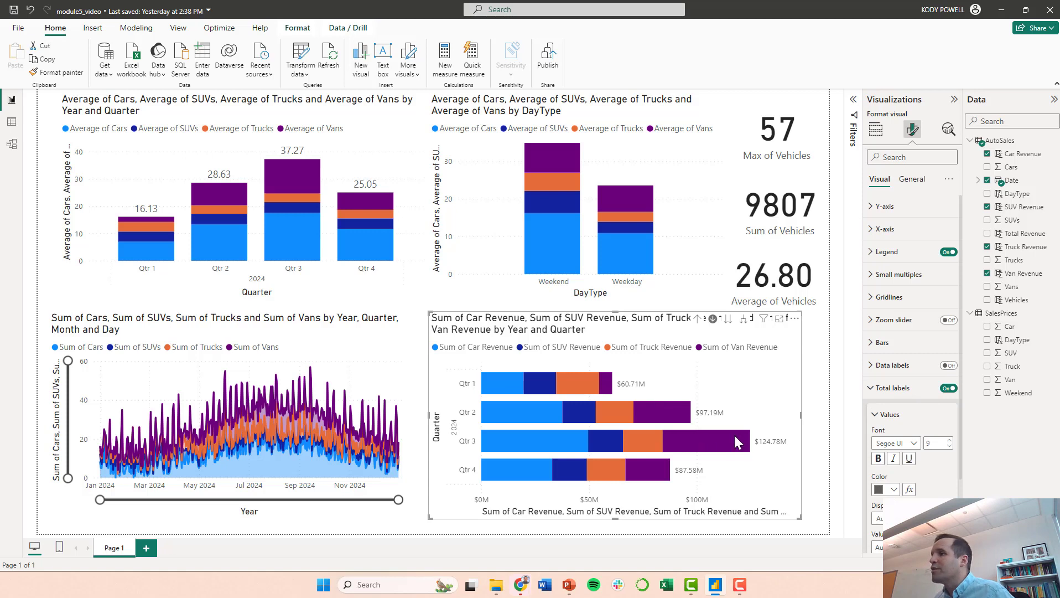
pyautogui.moveTo(615, 389)
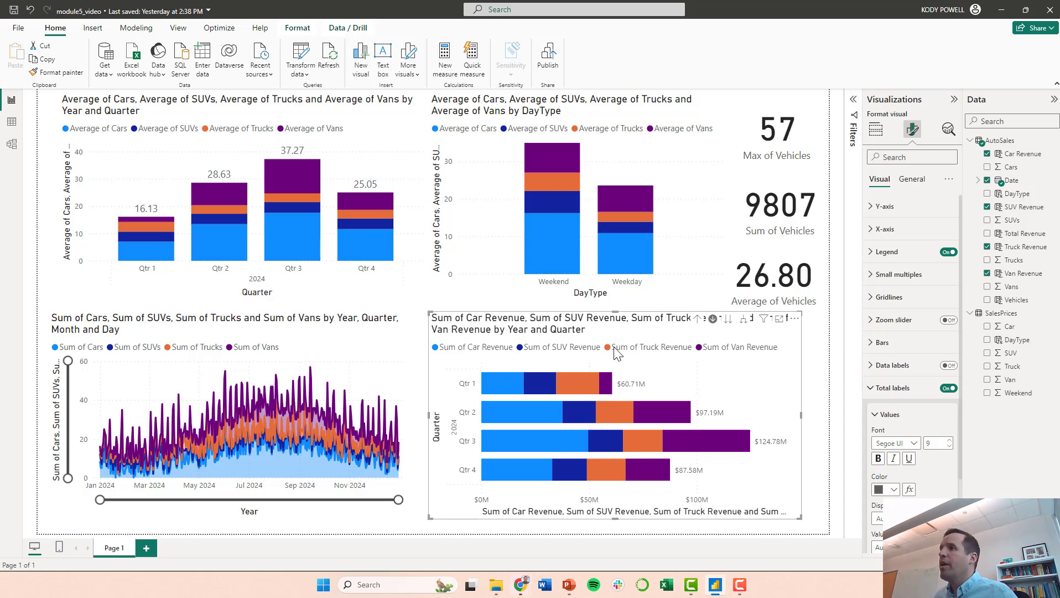
# Step: Highlight the Weekend data from the DayType chart and inspect the Qtr 1 car and SUV revenue segments
pyautogui.click(548, 243)
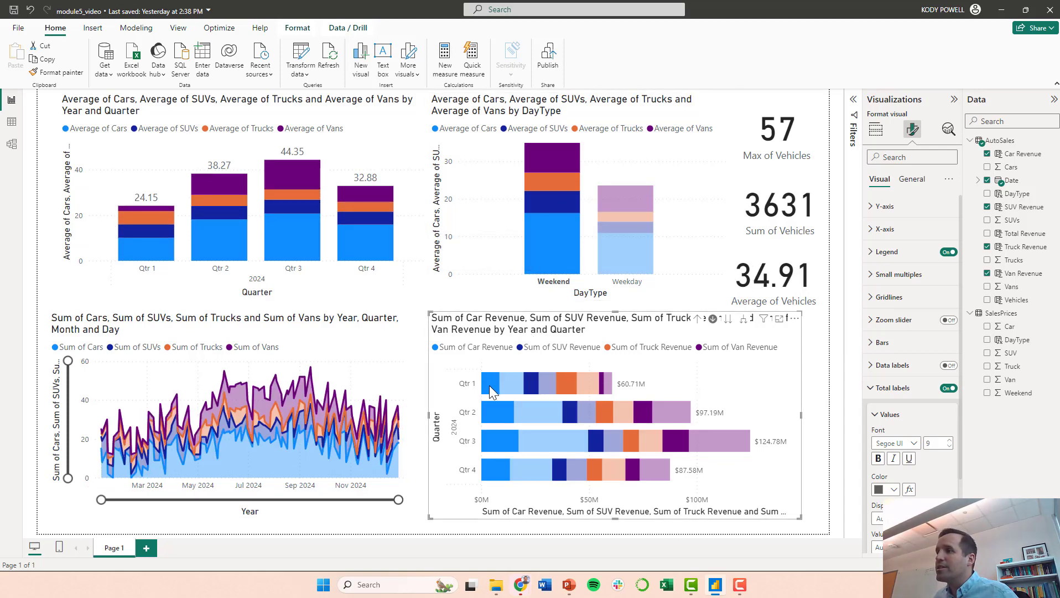
pyautogui.moveTo(493, 391)
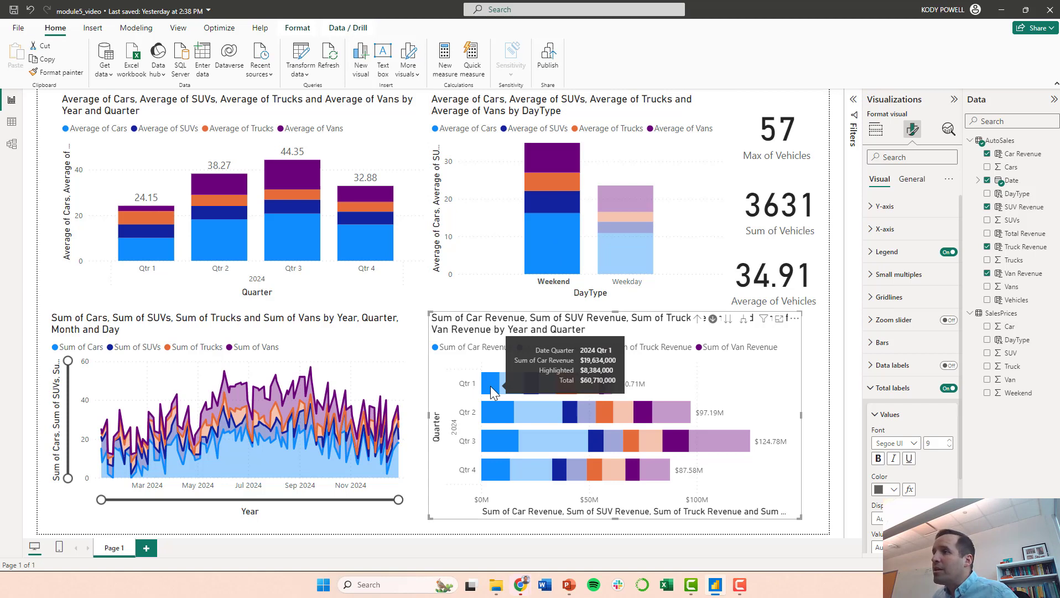
pyautogui.moveTo(537, 383)
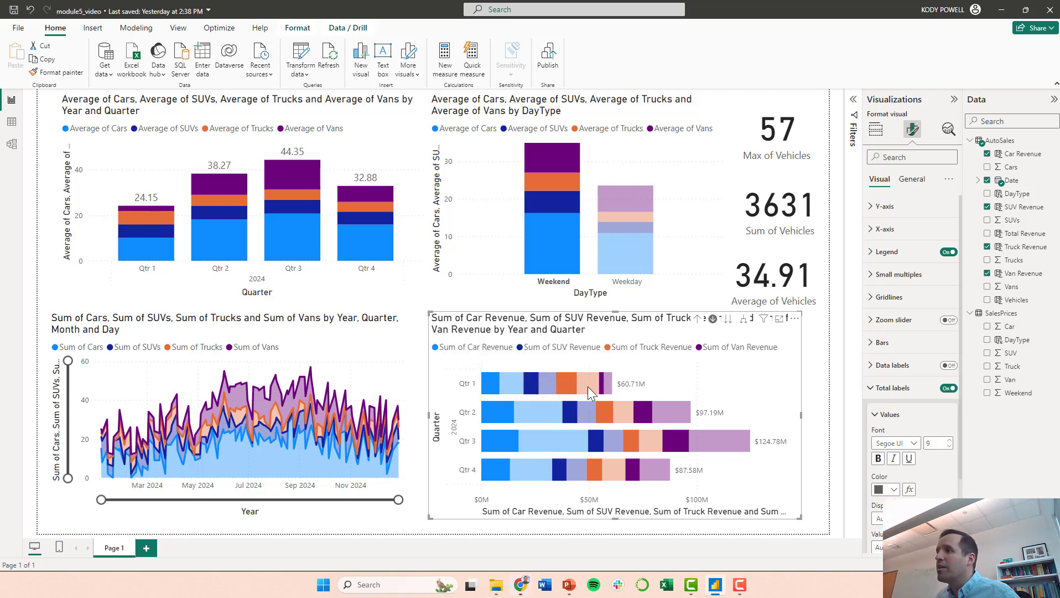
# Step: Highlight the Weekday data from the DayType chart instead and drill the revenue chart into the months of Qtr 1
pyautogui.click(624, 198)
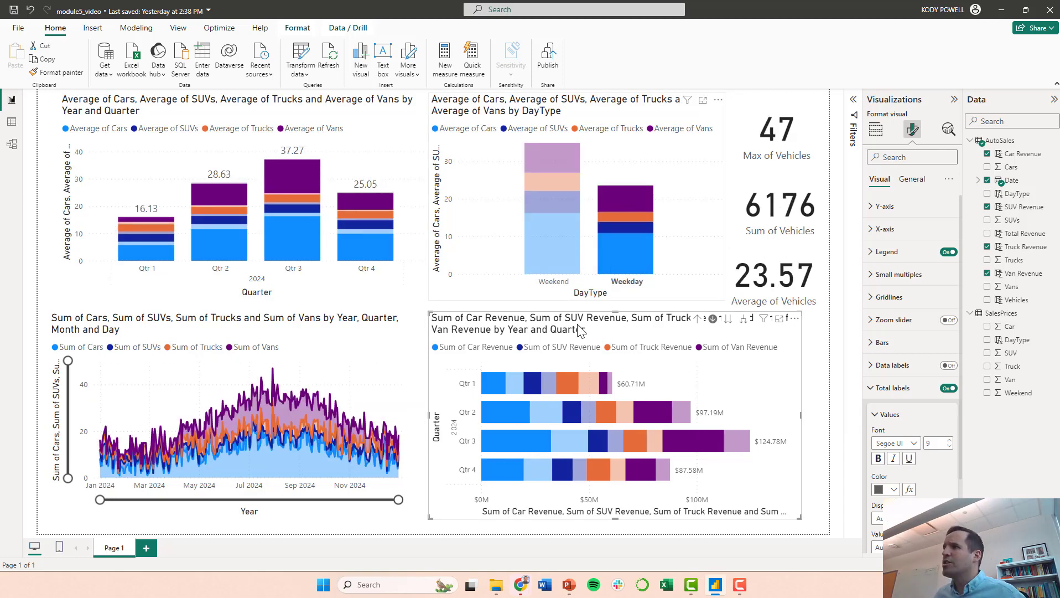
pyautogui.click(498, 385)
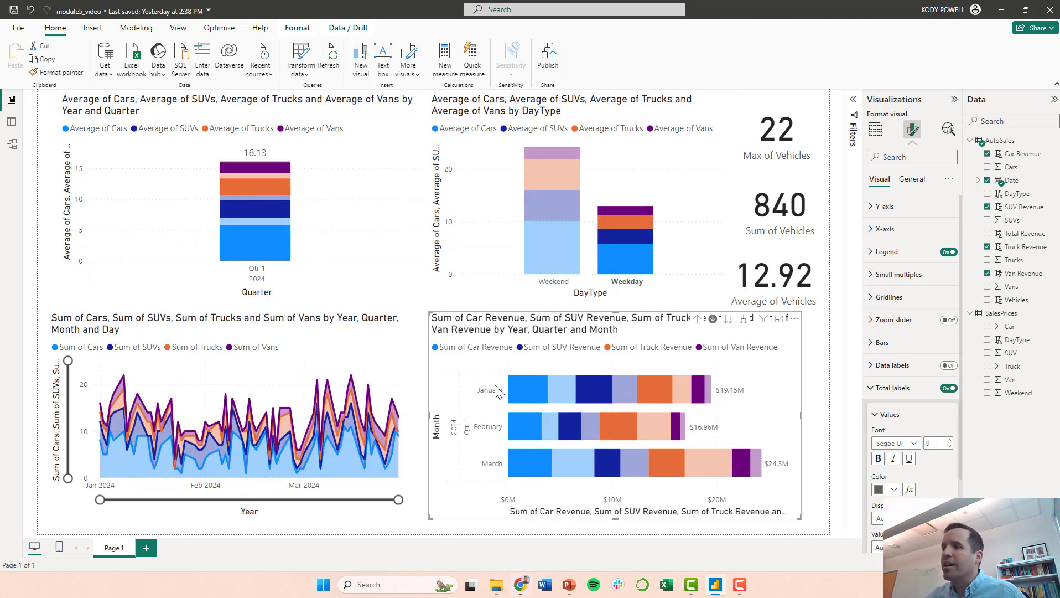